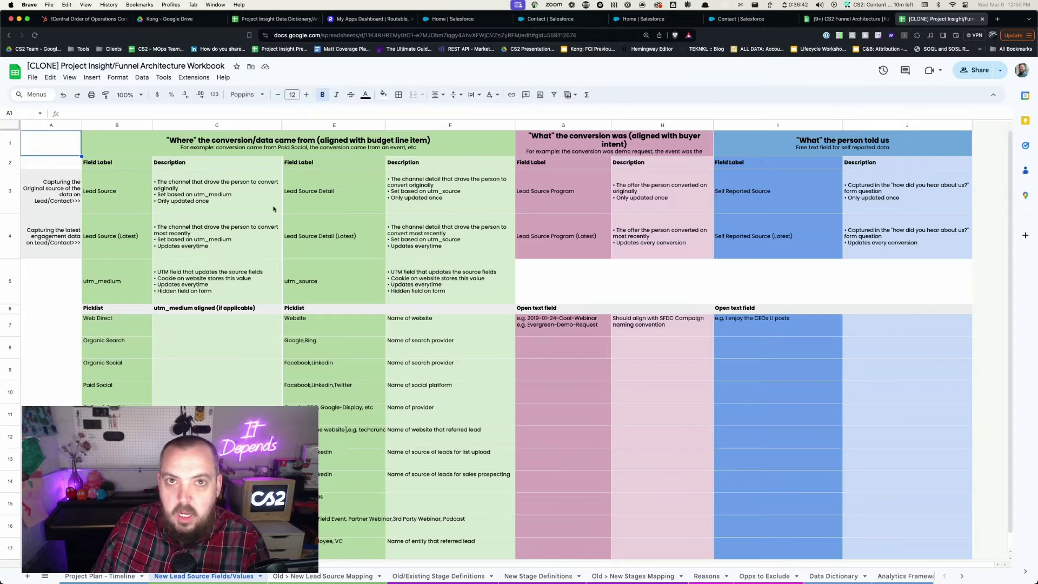
Compare the Lead Source and Lead Source (Latest) fields, then inspect the utm_medium field definition
click(114, 202)
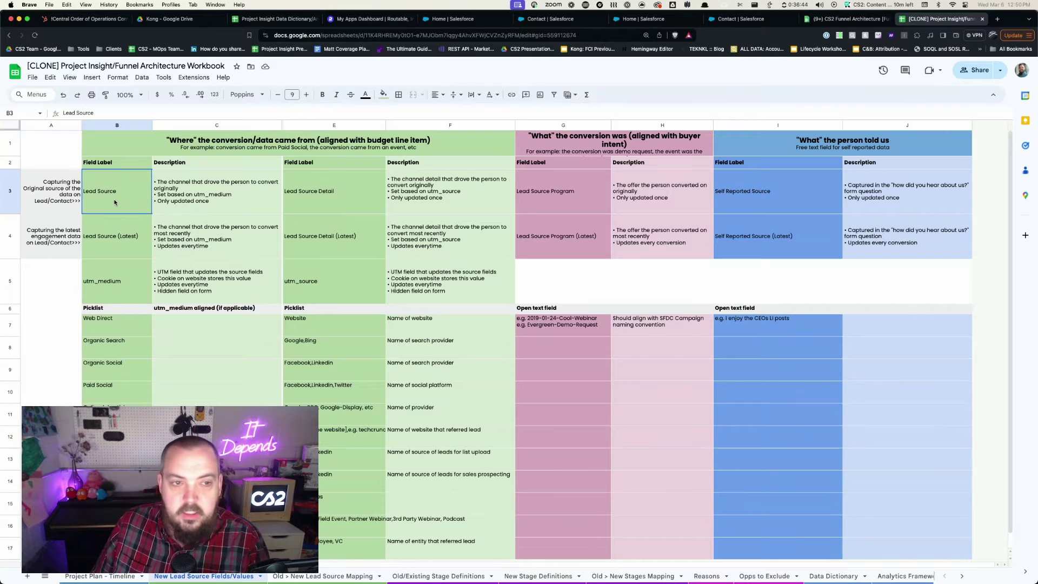
click(120, 245)
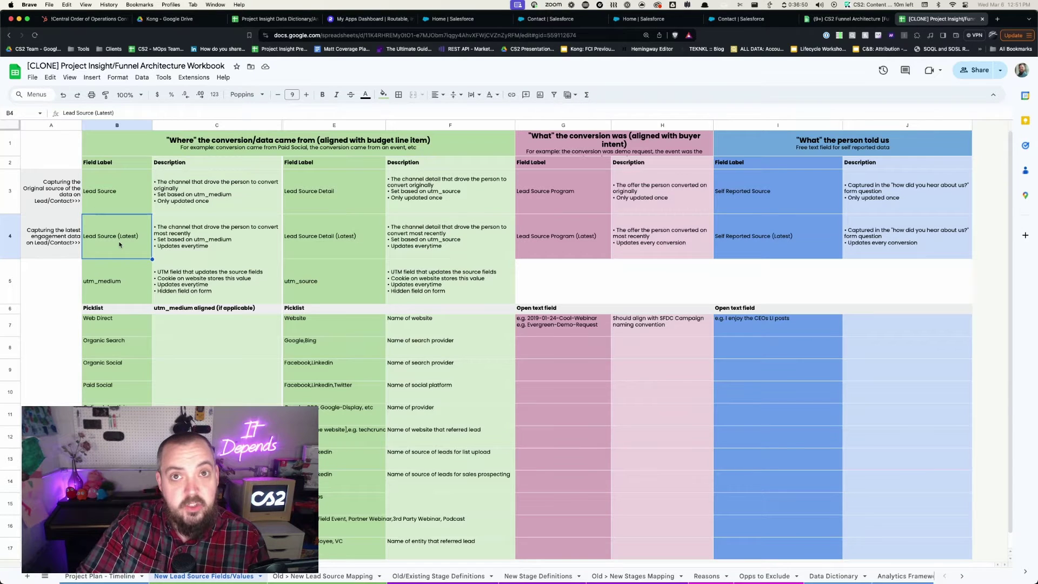
click(126, 197)
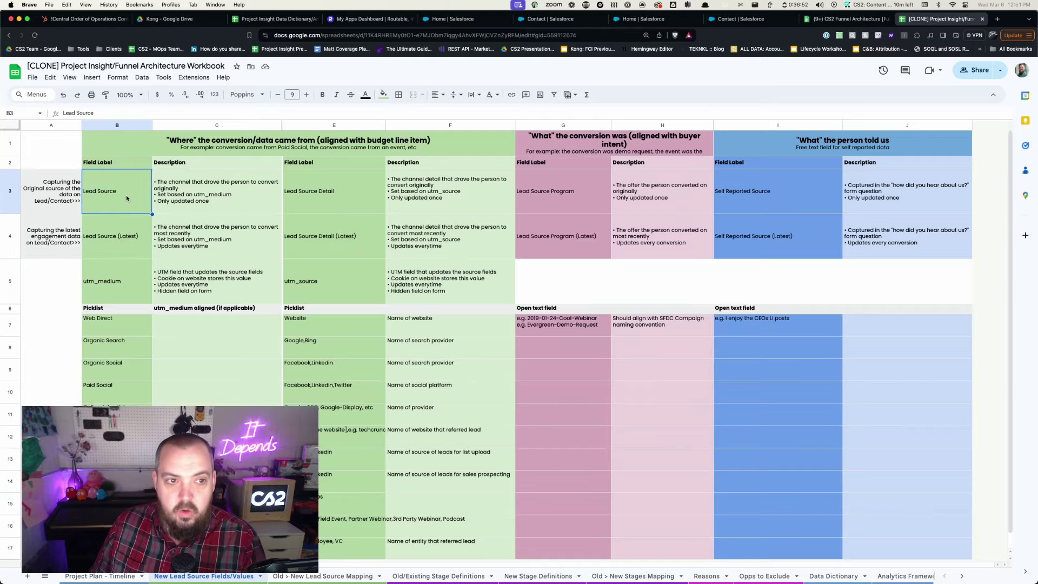
click(119, 237)
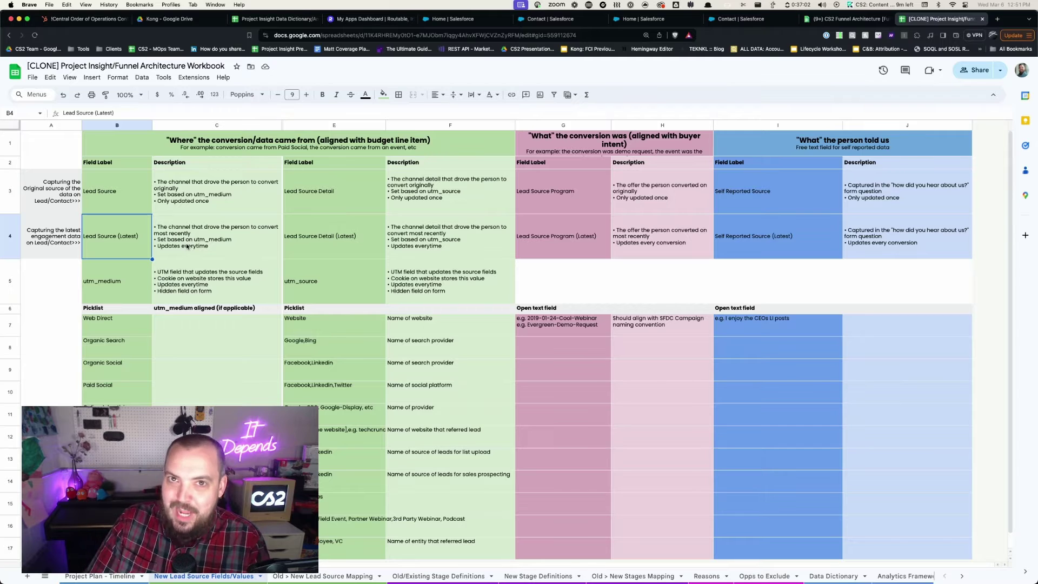
click(118, 289)
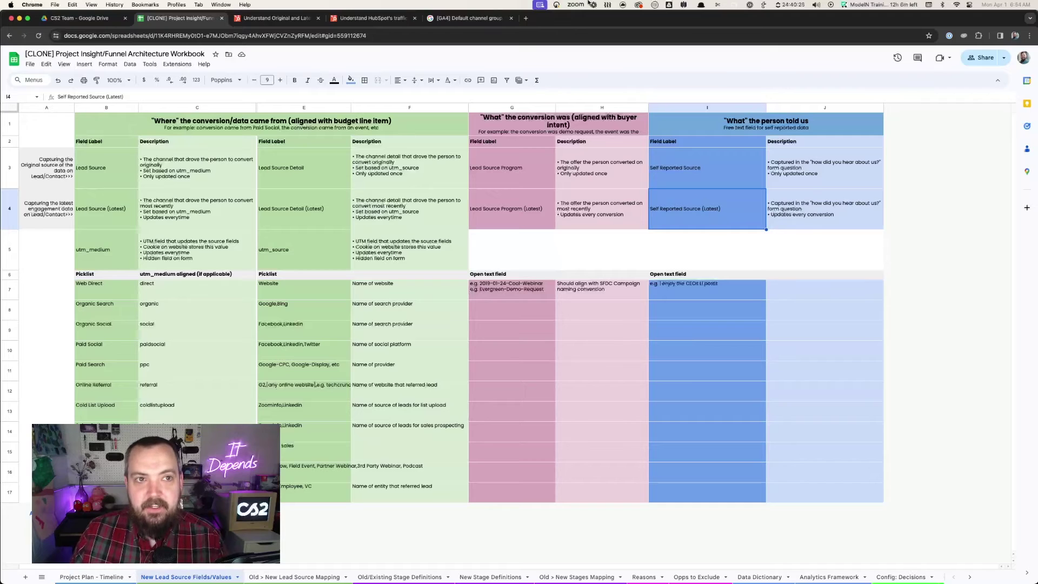
Zoom the sheet to 150% and inspect Lead Source Detail, Lead Source Detail (Latest) and utm_source
click(114, 80)
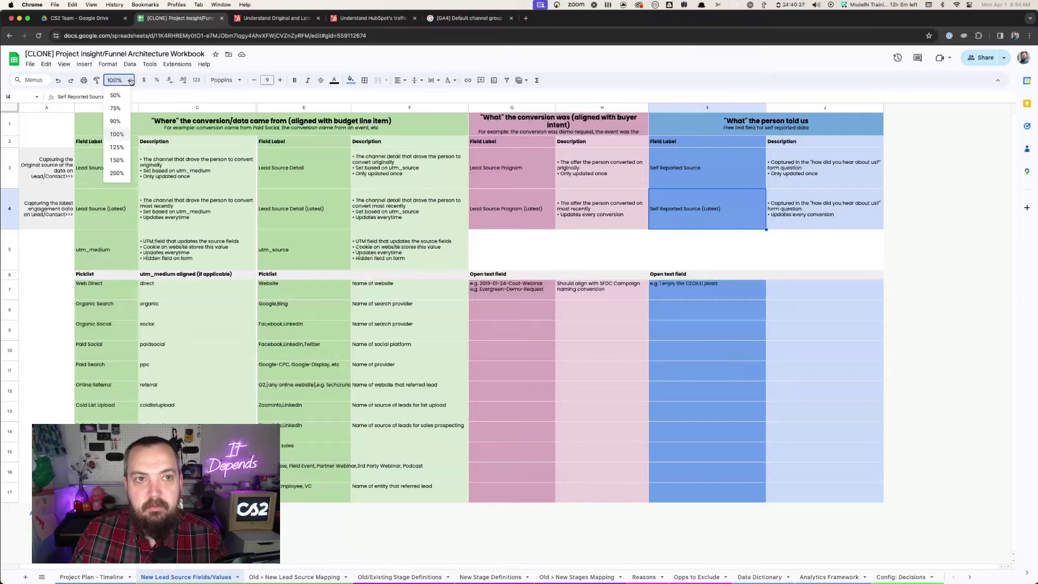
click(119, 161)
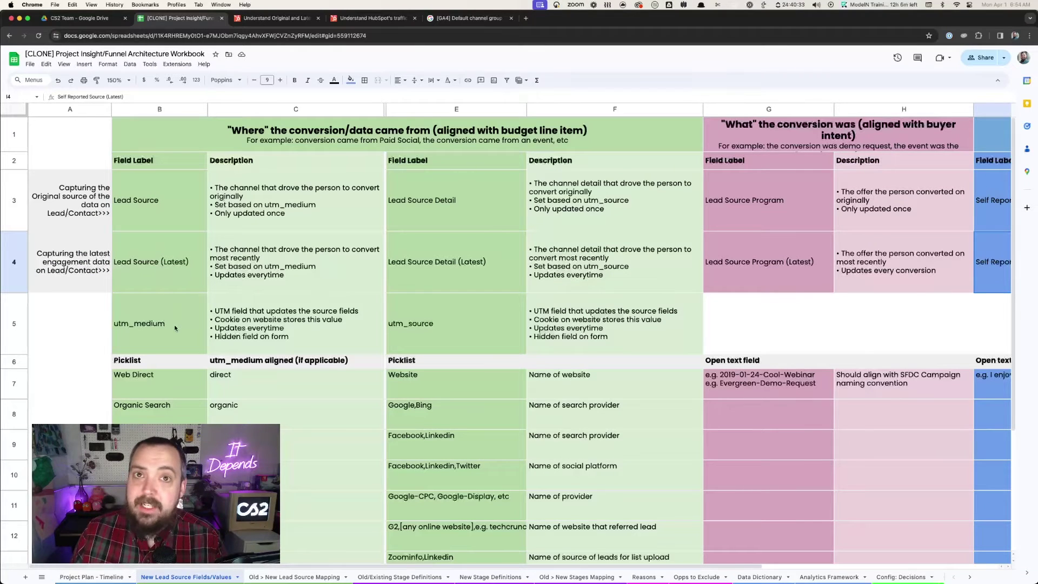
click(481, 211)
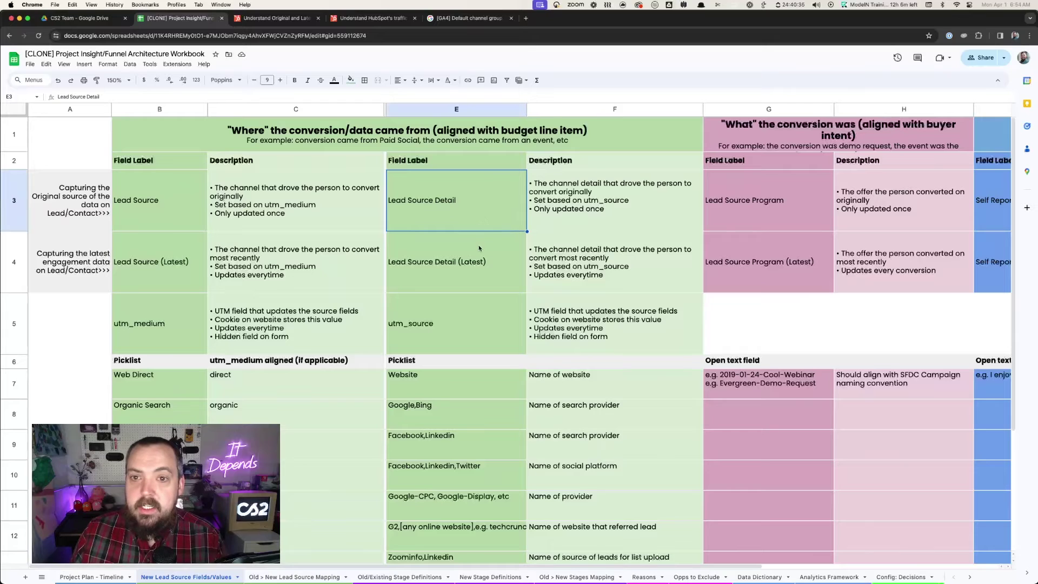
click(478, 268)
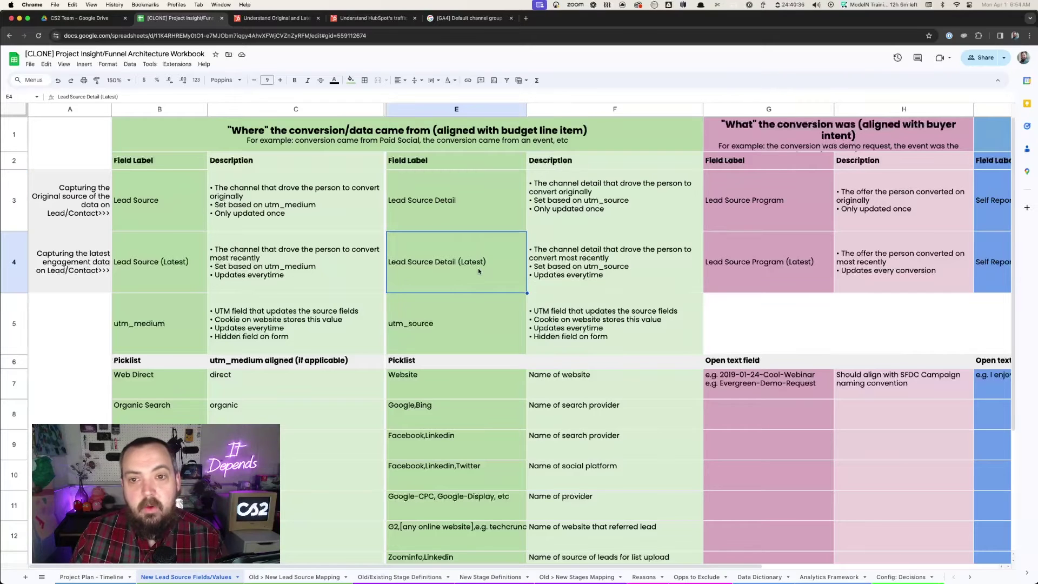
click(472, 322)
Inspect the Lead Source Program, Self Reported Source and Self Reported Source (Latest) fields
click(779, 209)
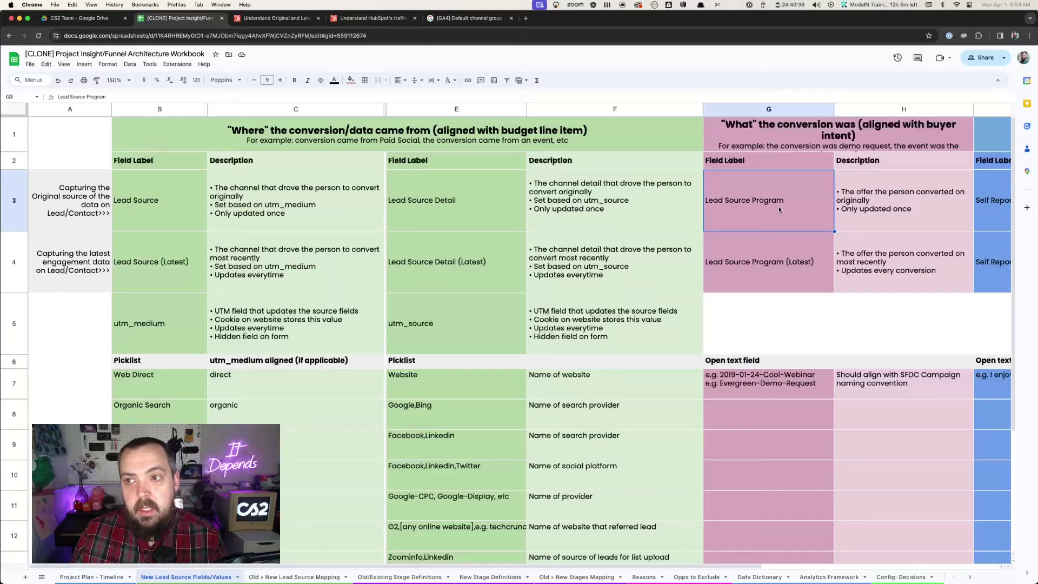
scroll(774, 265, right, 5)
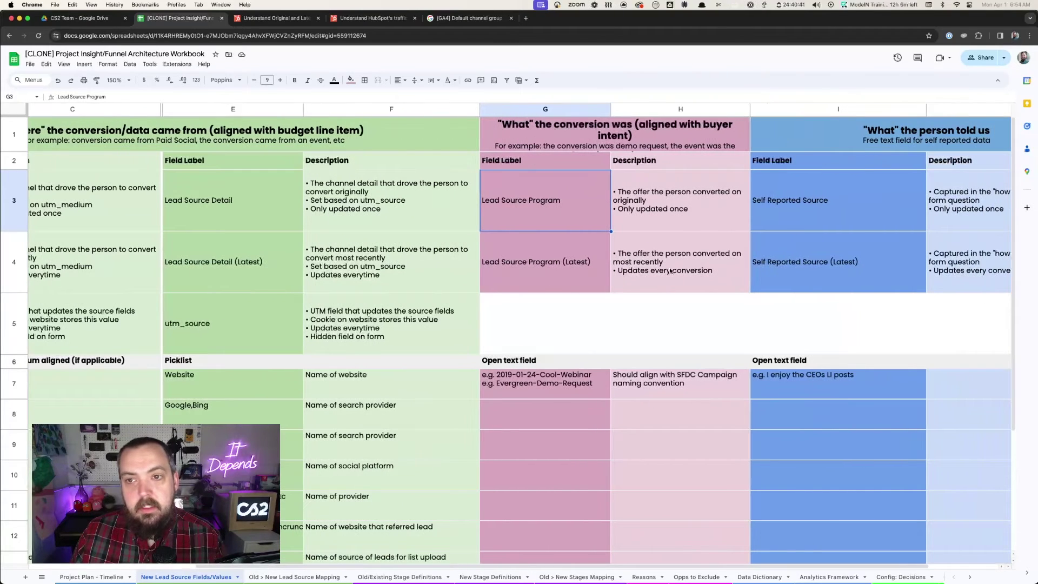
scroll(550, 284, right, 2)
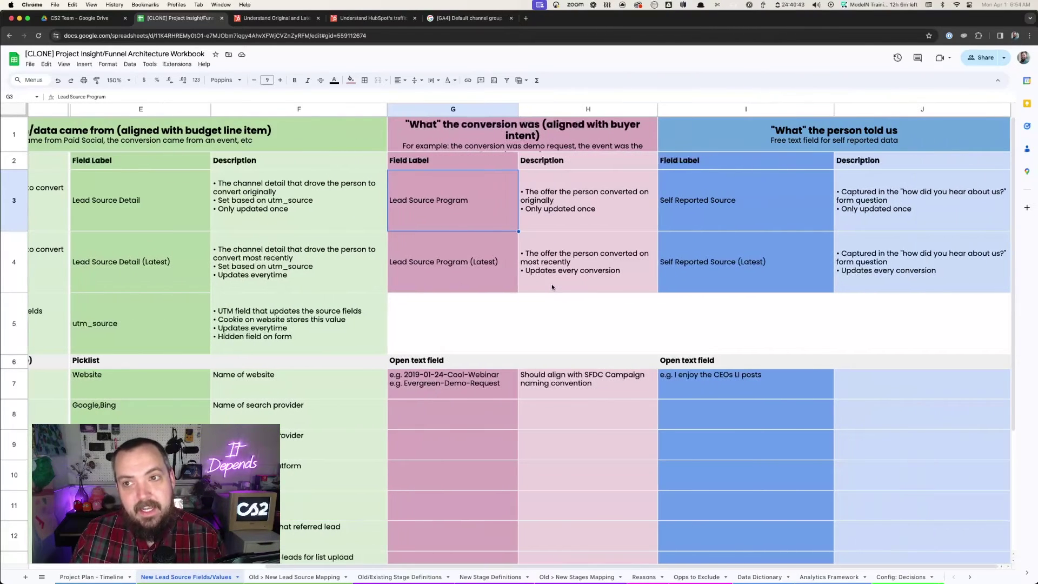
click(737, 208)
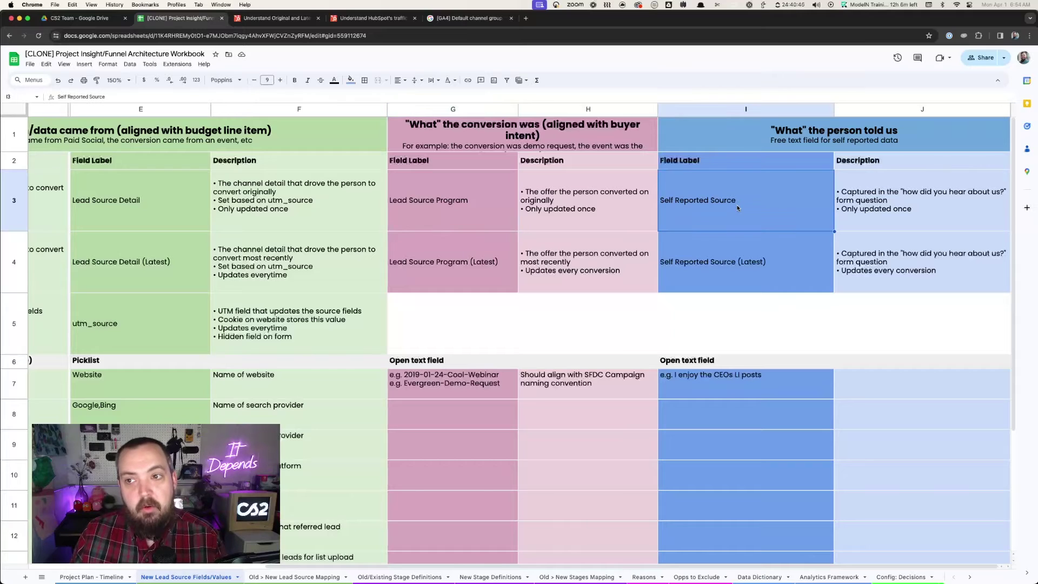
click(737, 285)
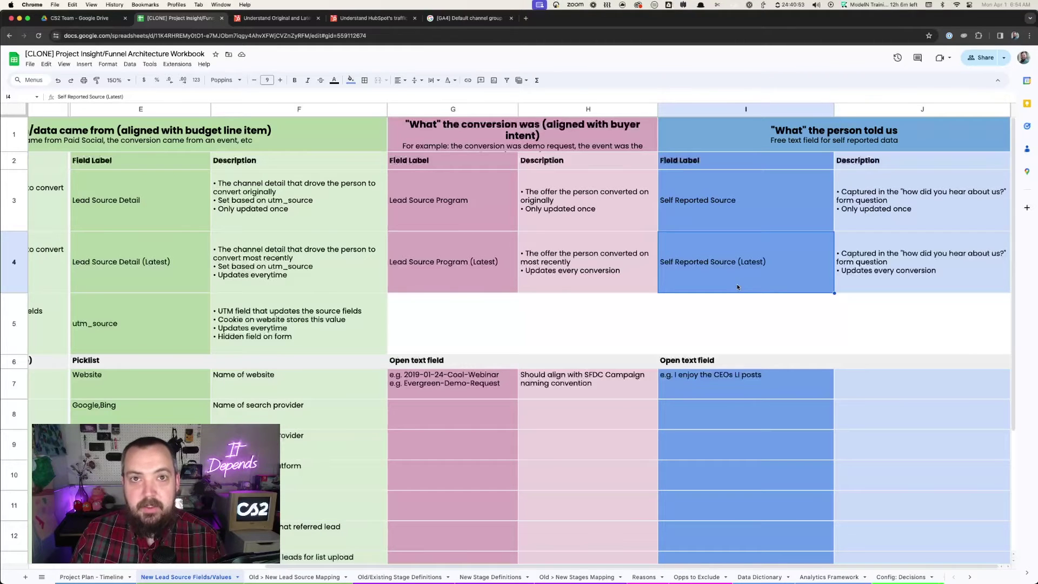
scroll(682, 301, left, 8)
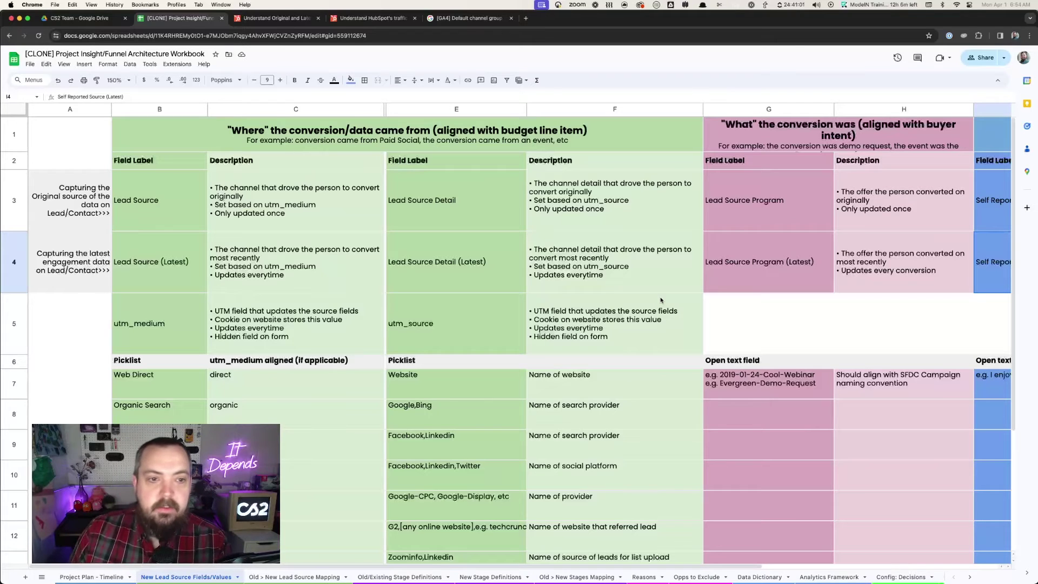
Point out the utm_medium, Lead Source, utm_source and Lead Source Detail fields, then scroll to the picklist
click(183, 327)
click(174, 199)
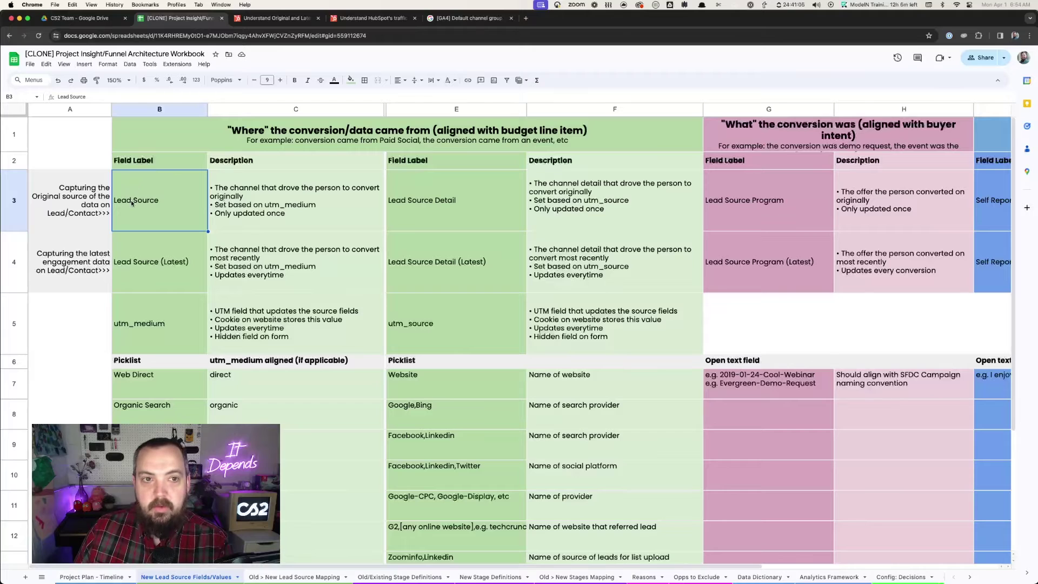
click(443, 330)
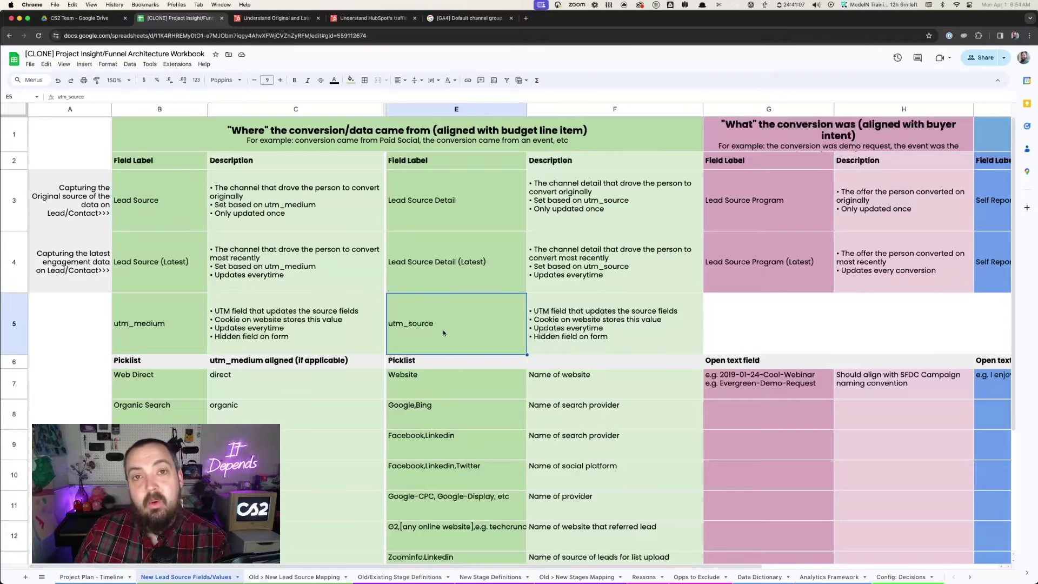
click(451, 226)
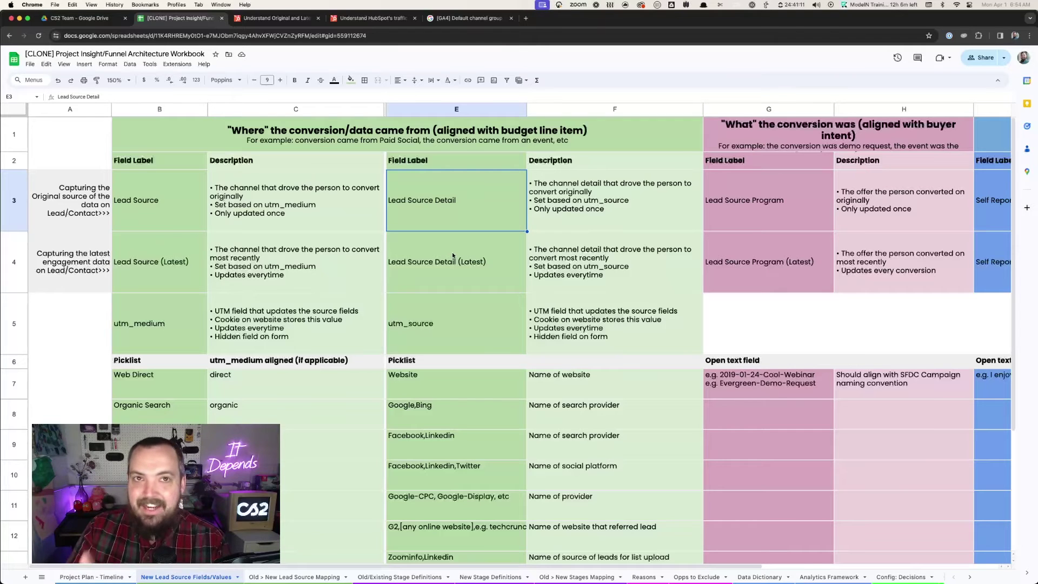
scroll(452, 252, down, 3)
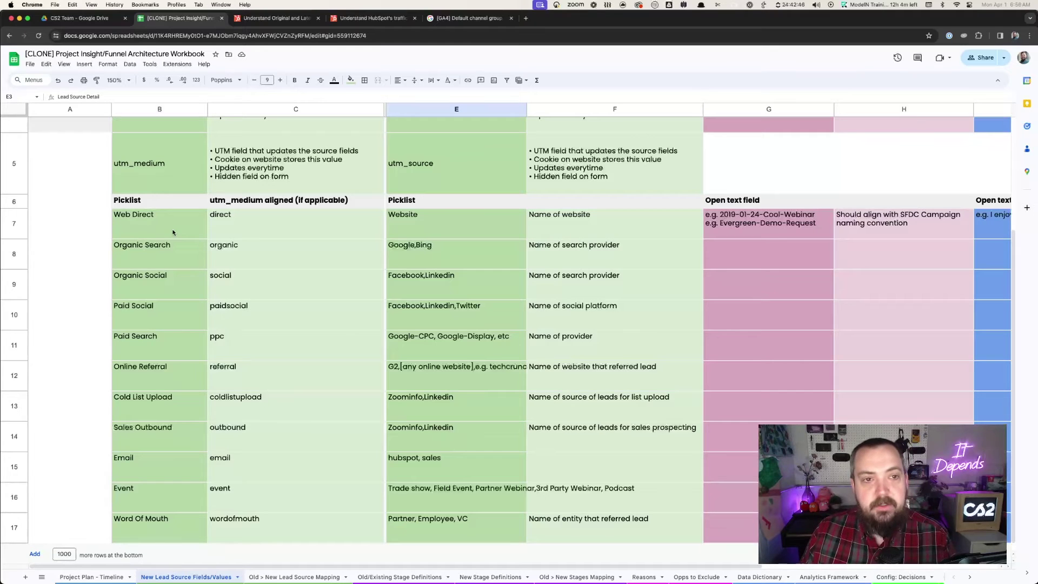
click(173, 232)
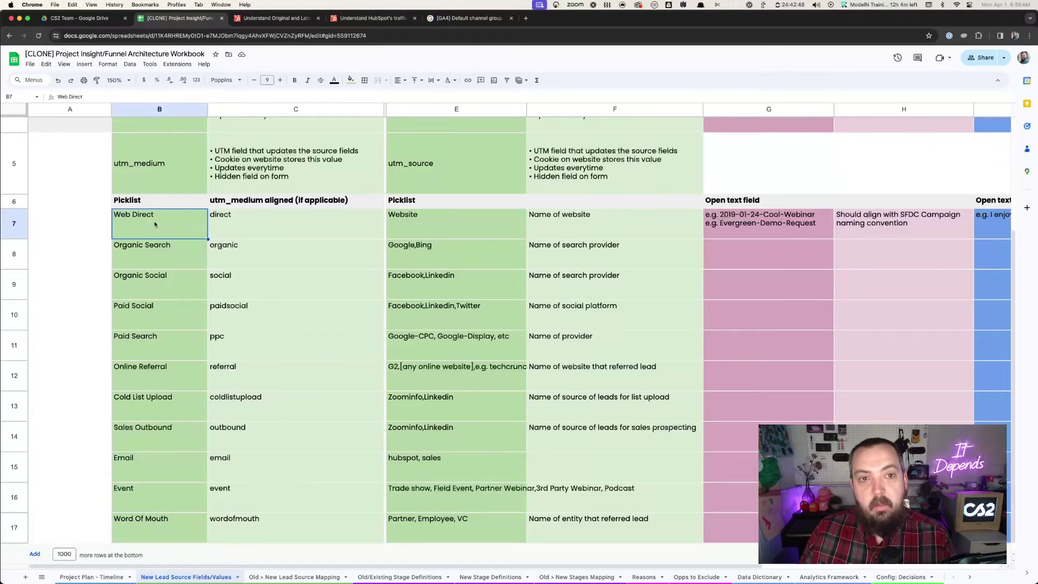
click(246, 217)
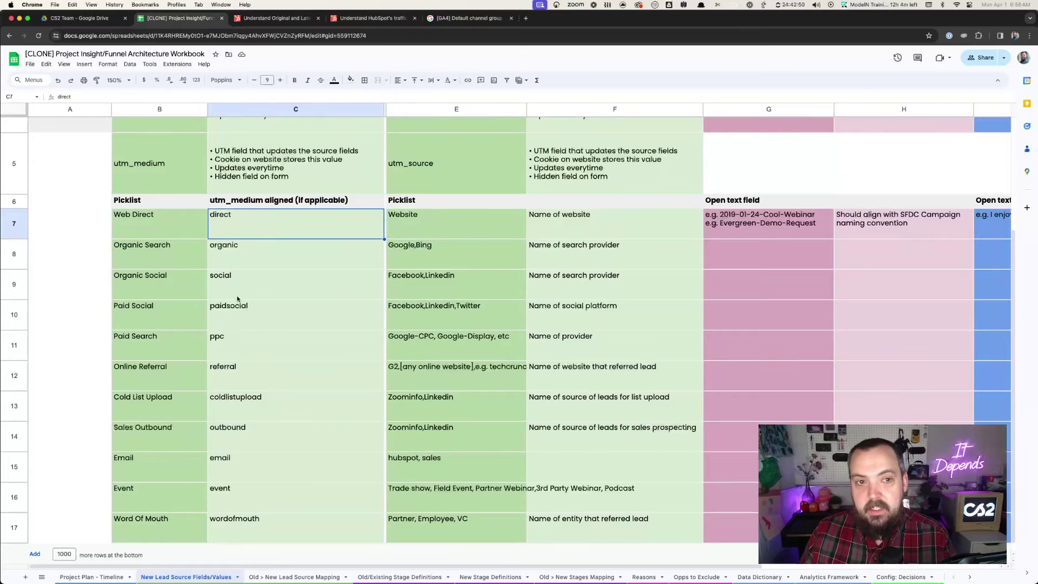
click(247, 259)
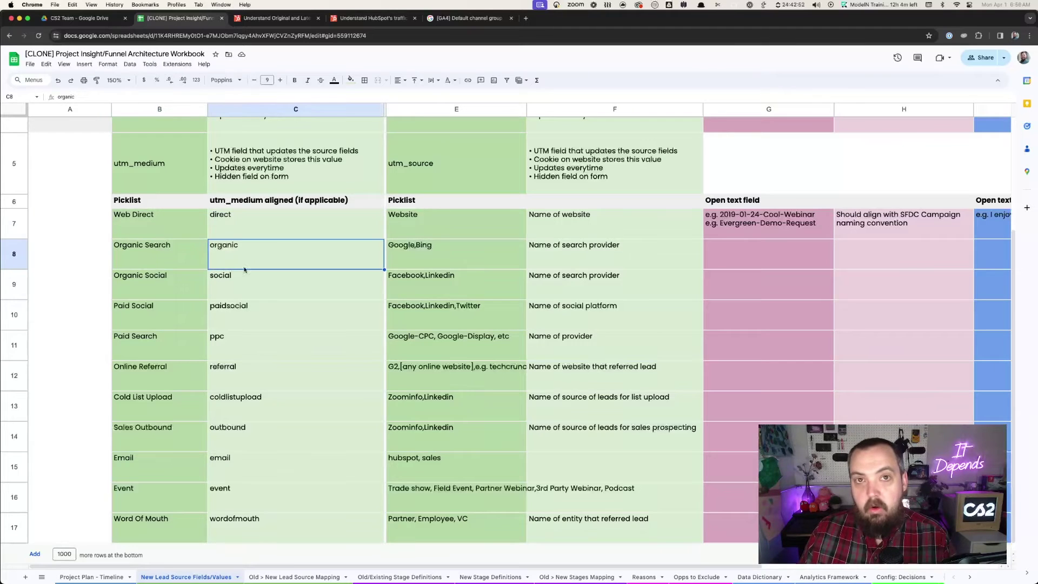
click(186, 296)
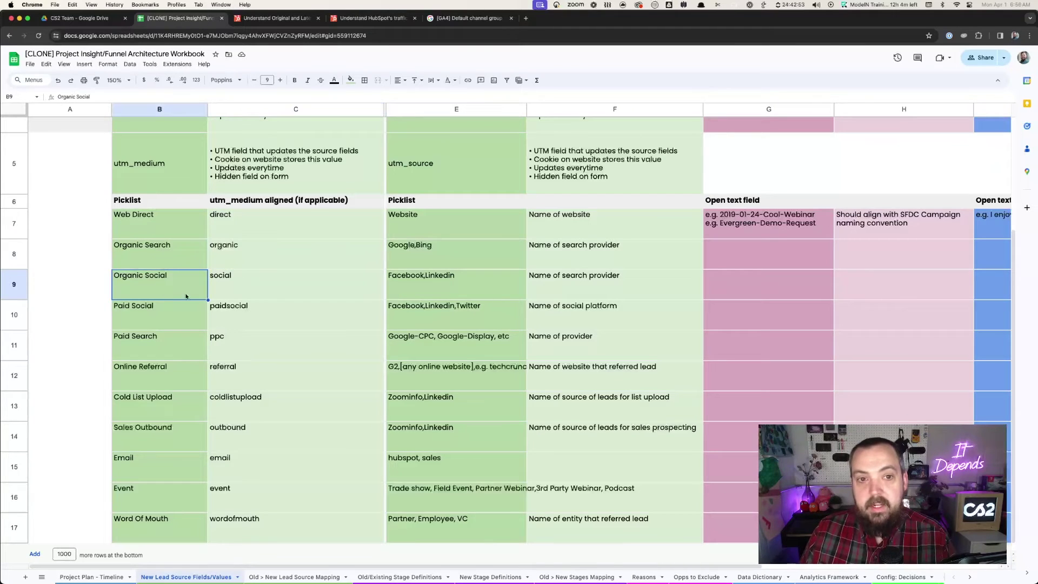
click(233, 289)
click(245, 250)
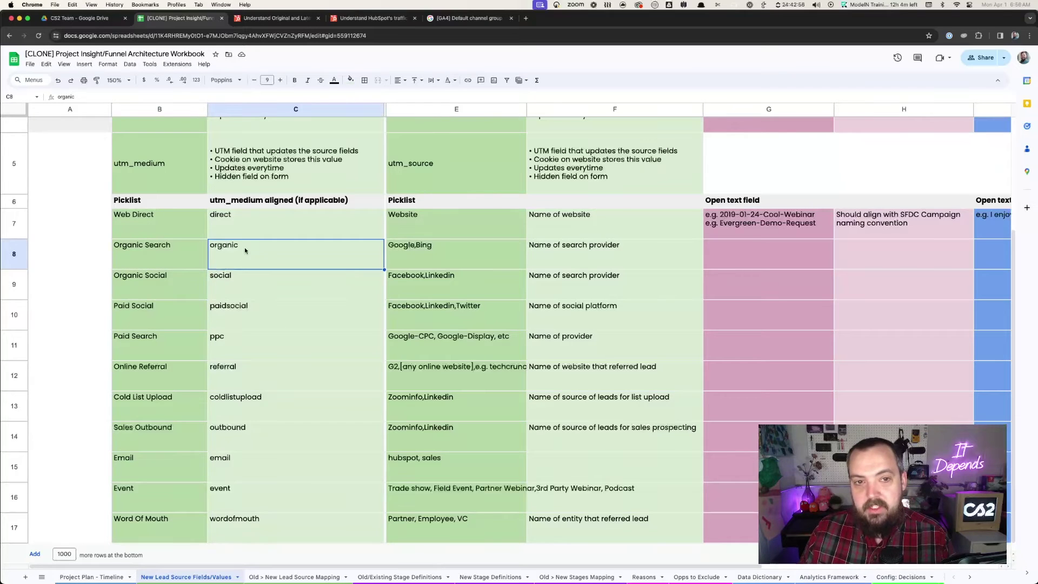
click(236, 283)
key(Up)
click(247, 287)
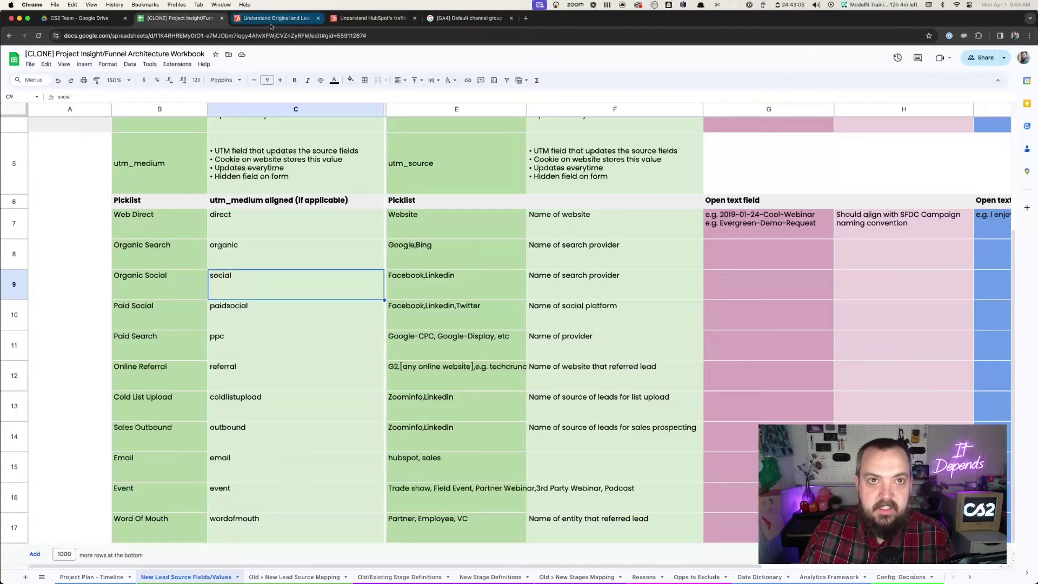
click(370, 18)
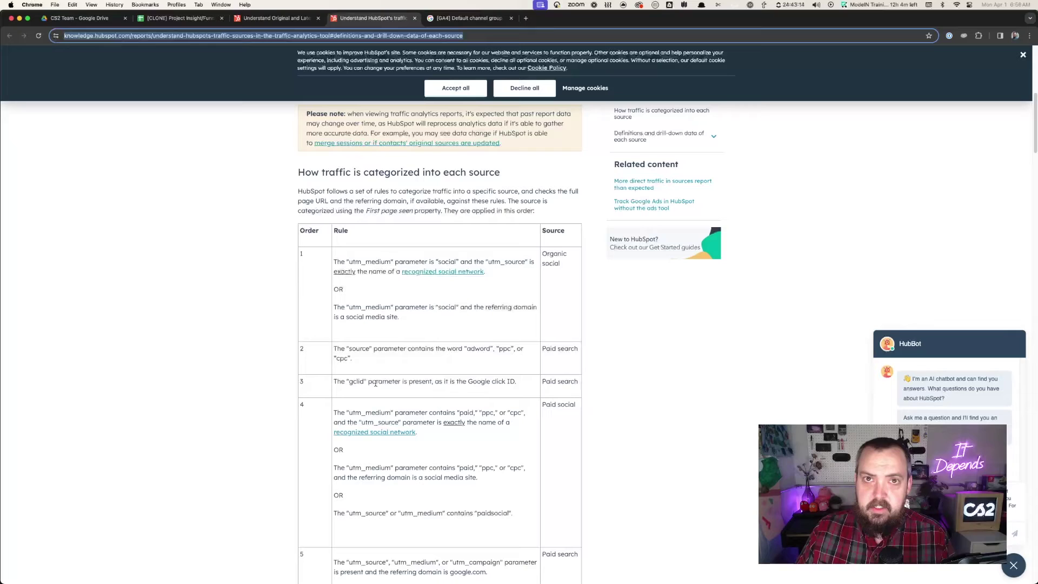
click(474, 18)
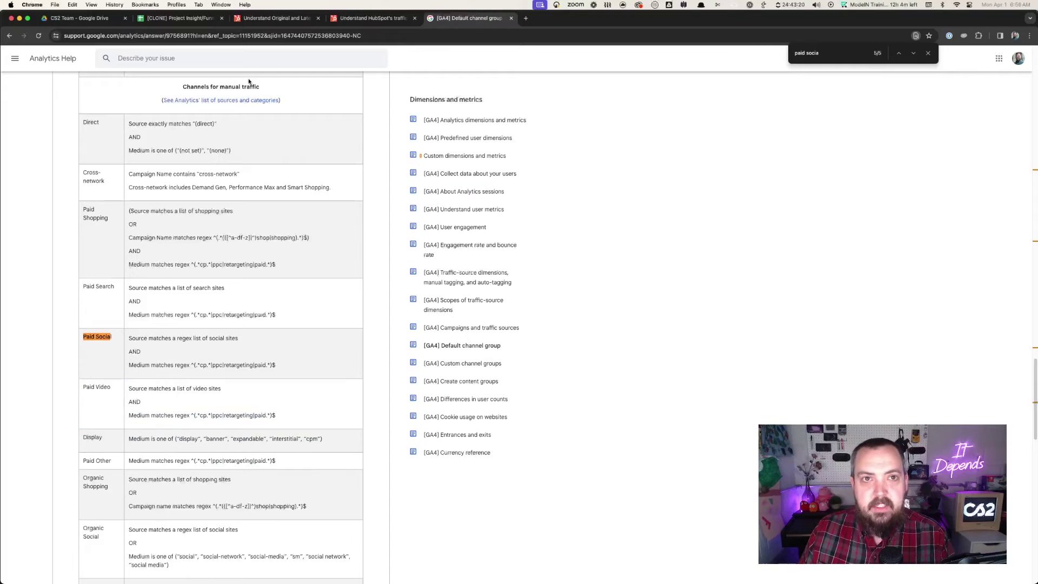
click(180, 17)
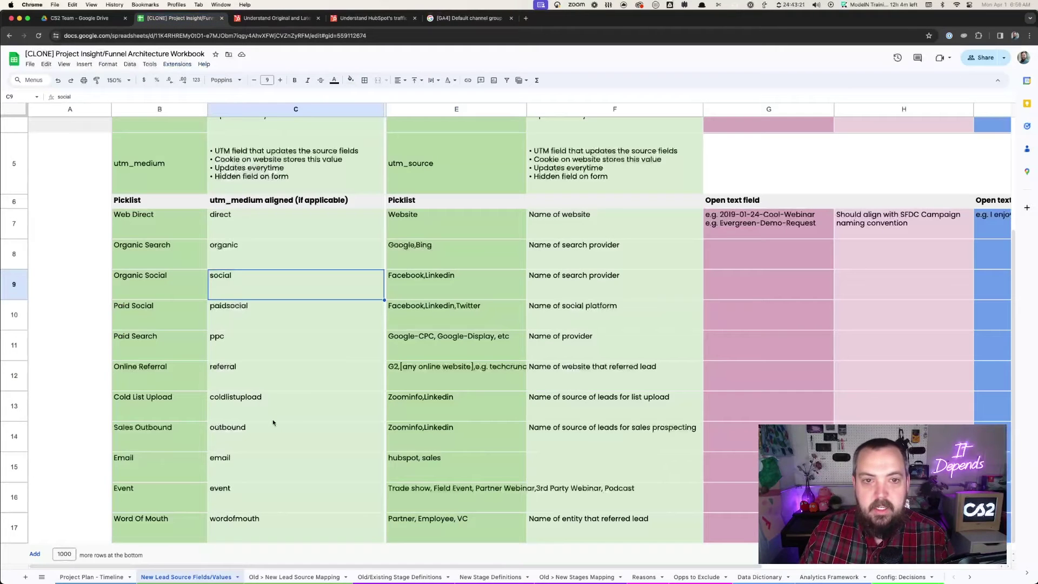
click(180, 289)
click(239, 286)
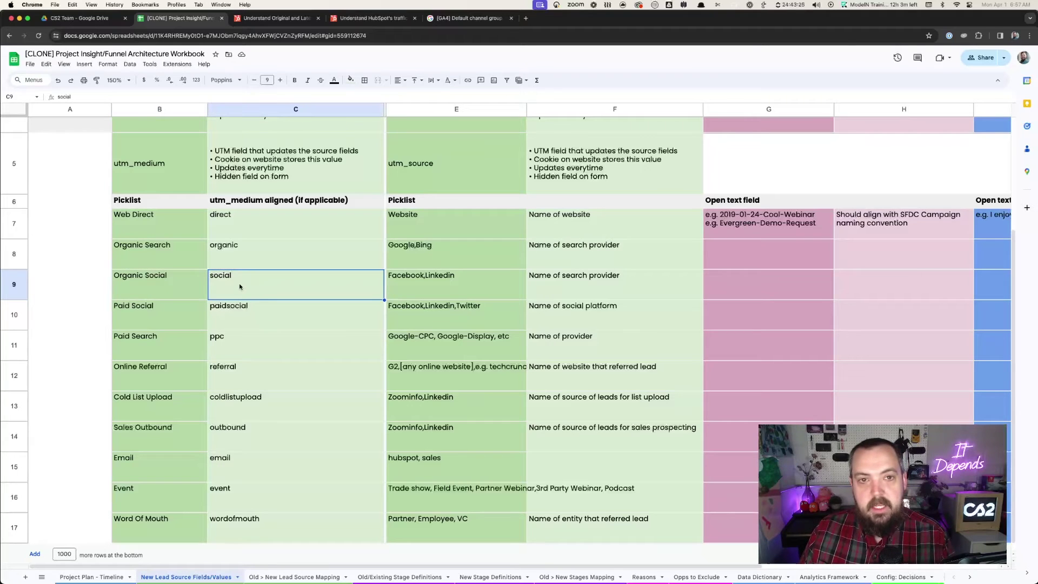
click(244, 323)
click(252, 355)
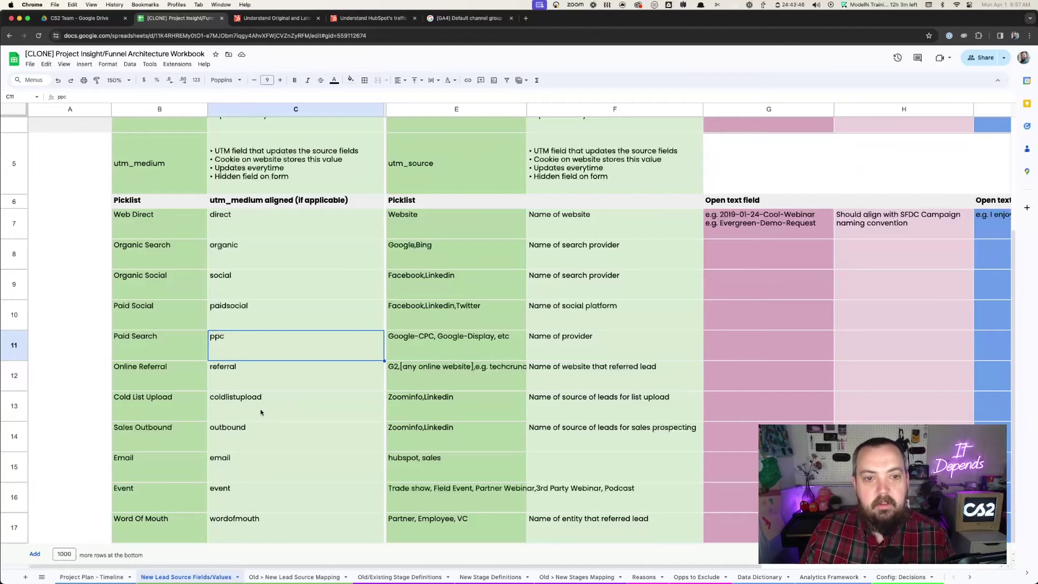
click(176, 376)
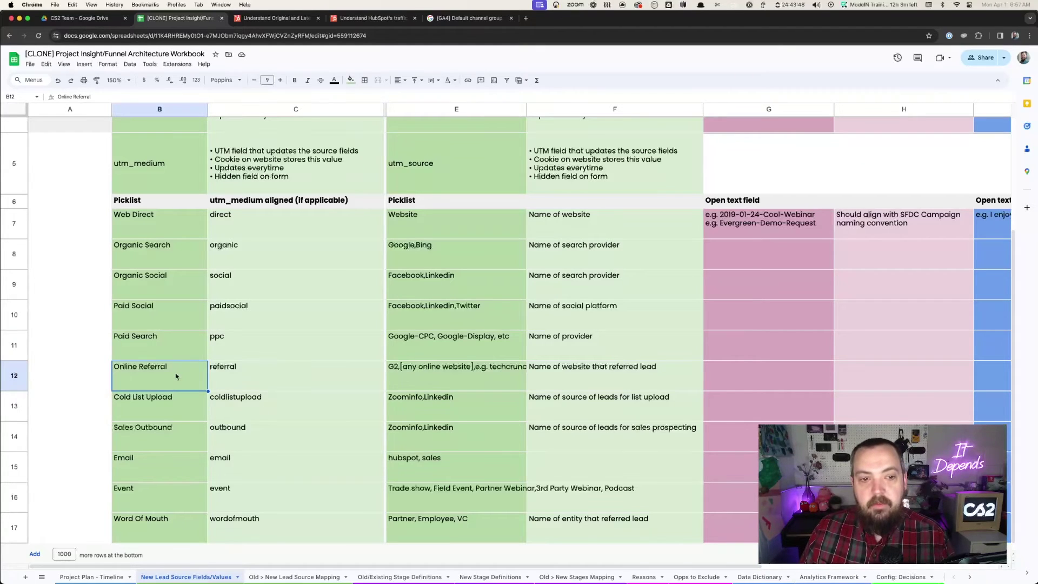
click(167, 527)
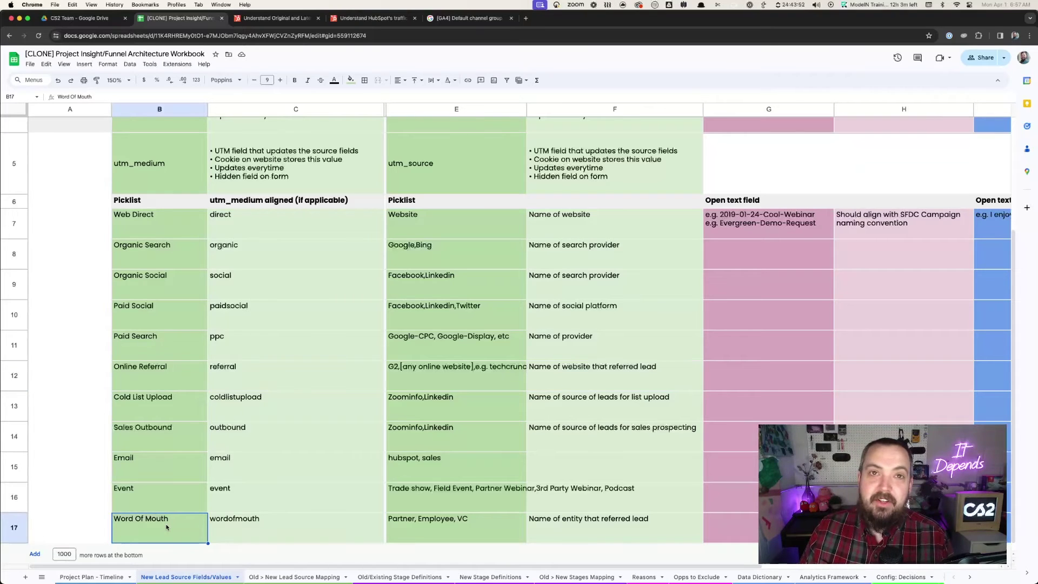
click(170, 367)
click(166, 535)
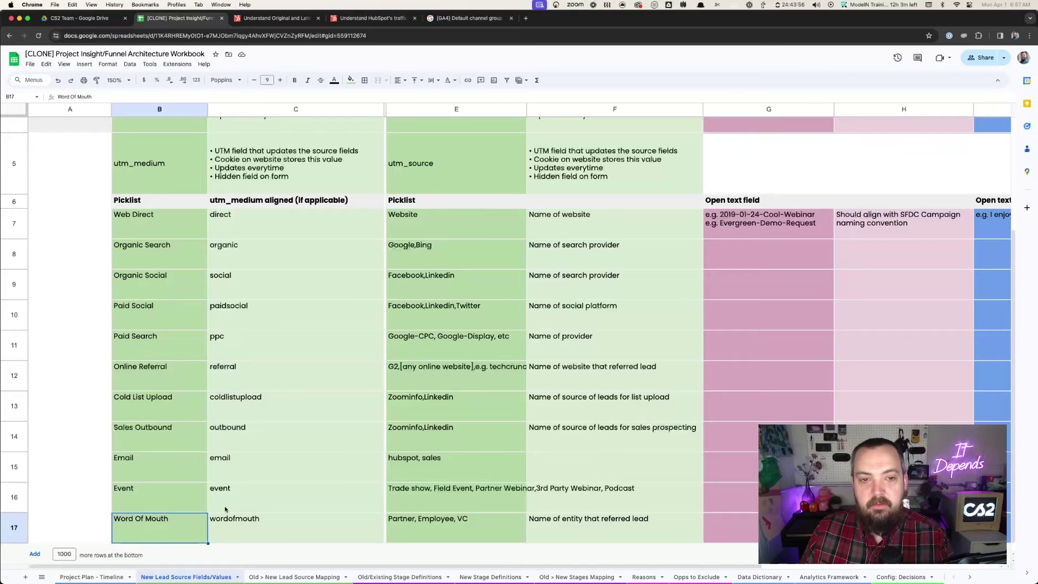
click(260, 387)
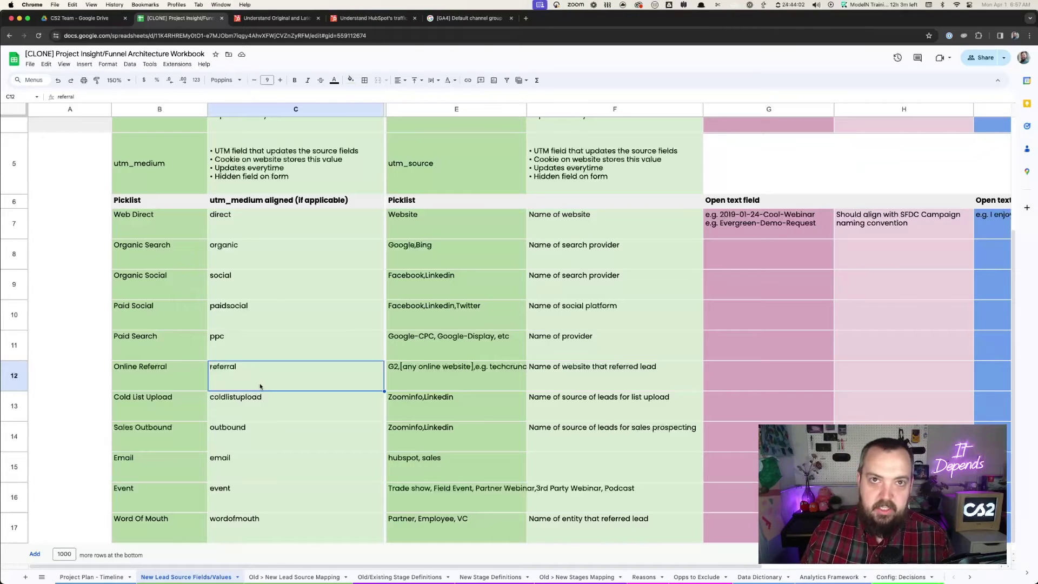
click(261, 414)
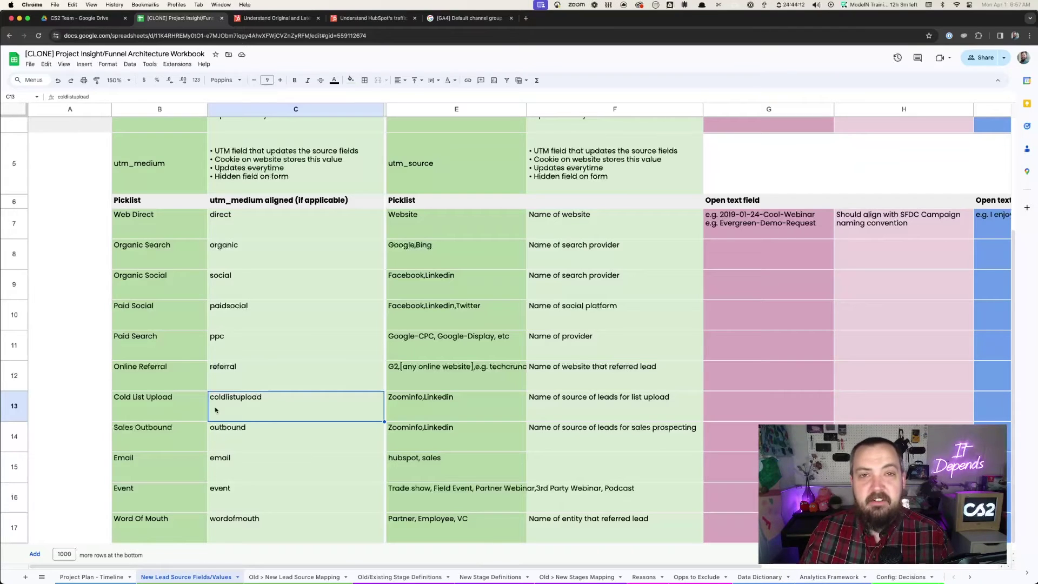
click(450, 407)
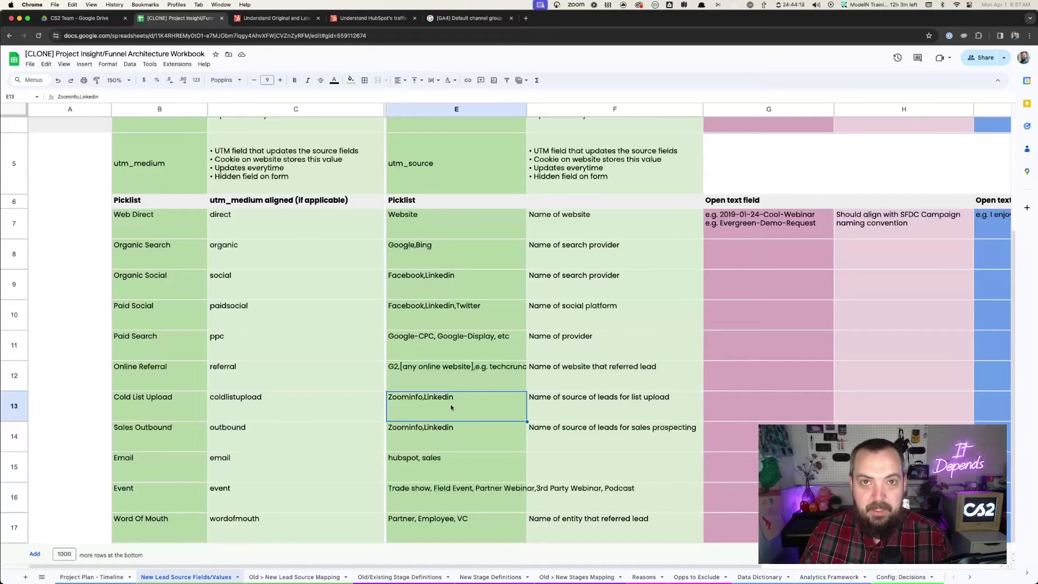
click(214, 411)
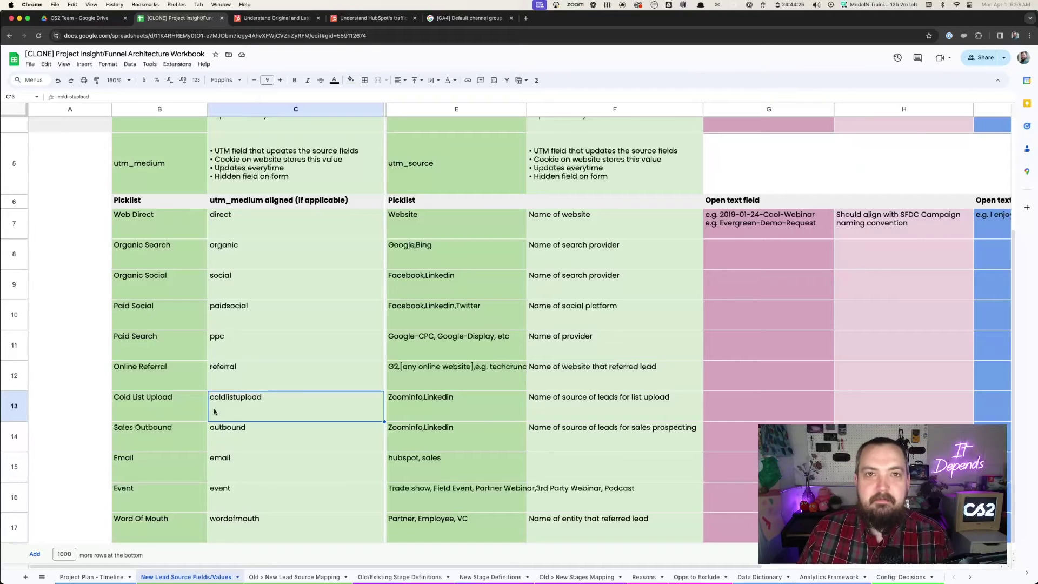
click(447, 403)
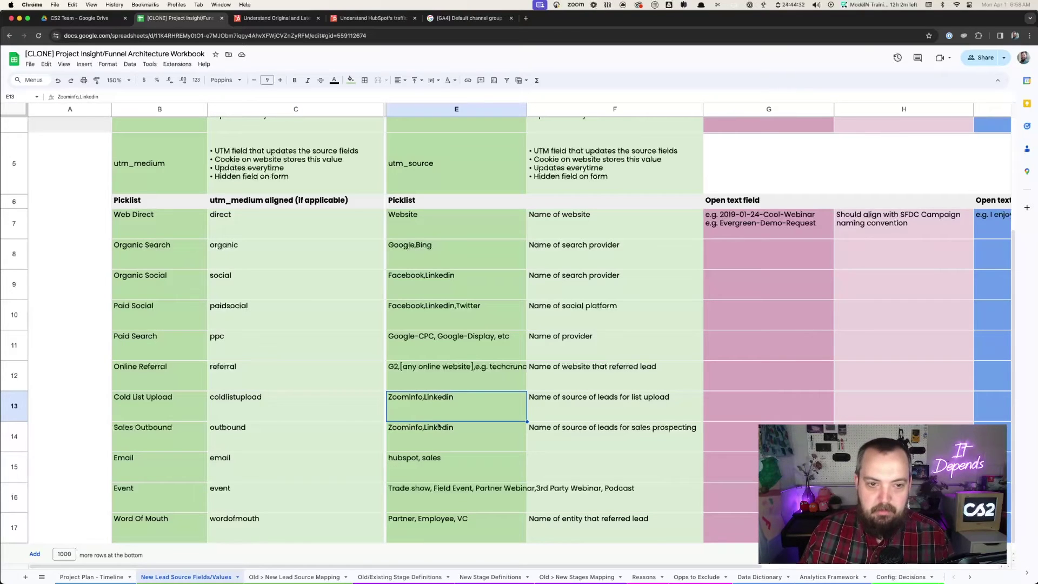
click(278, 430)
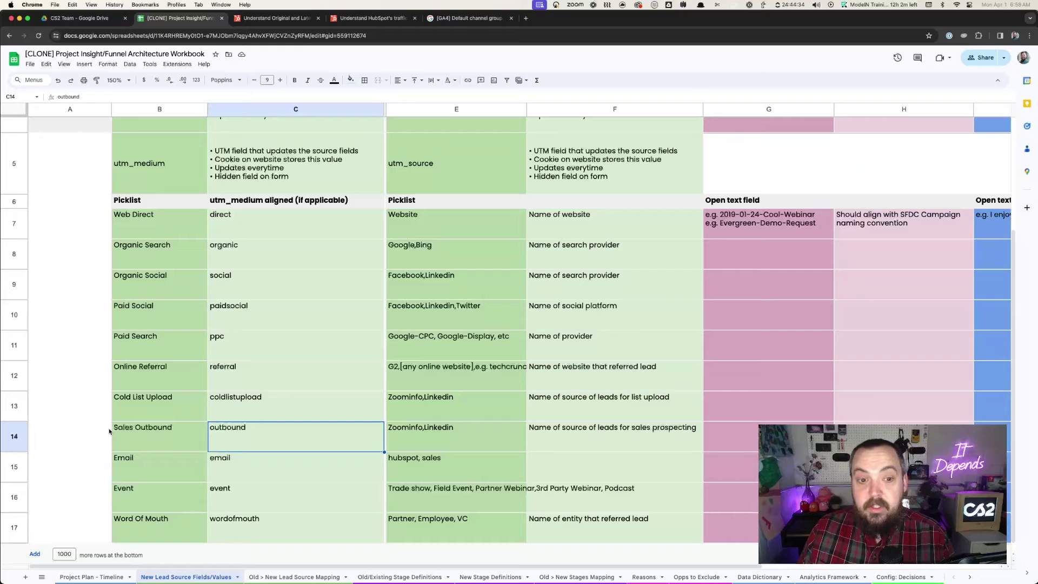
click(128, 436)
drag(128, 435, 193, 434)
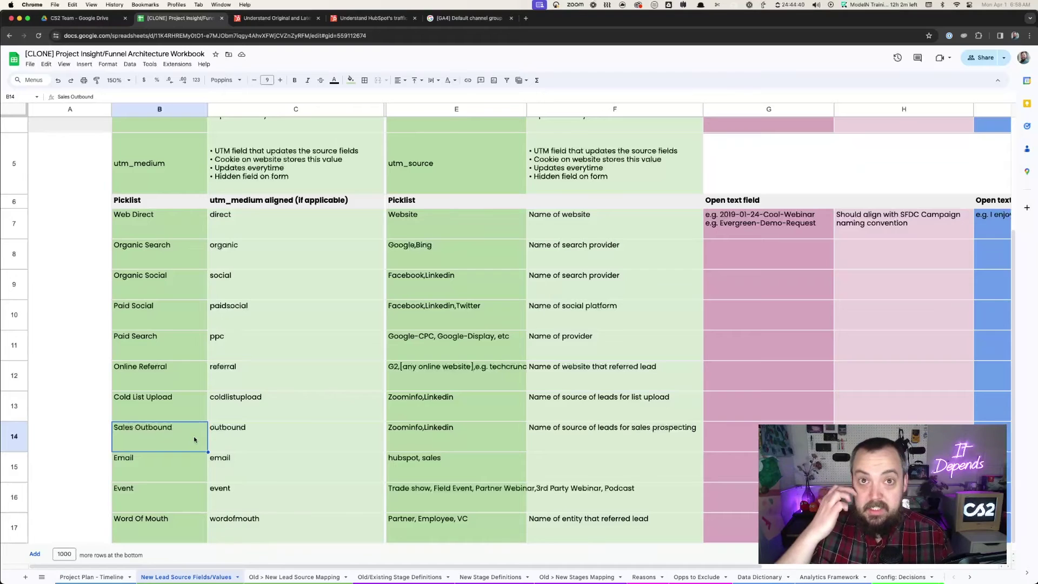
click(265, 430)
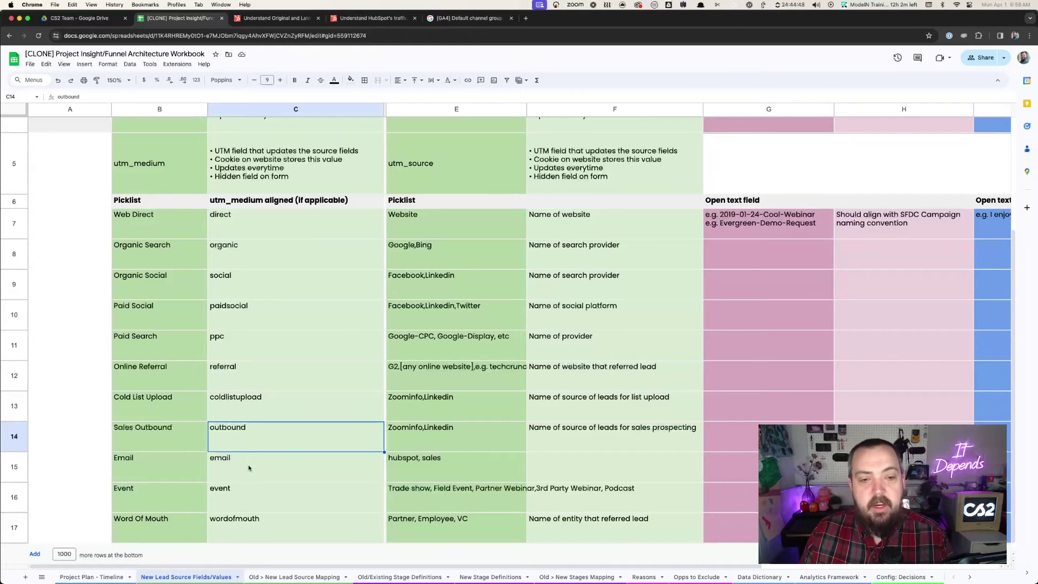
click(169, 430)
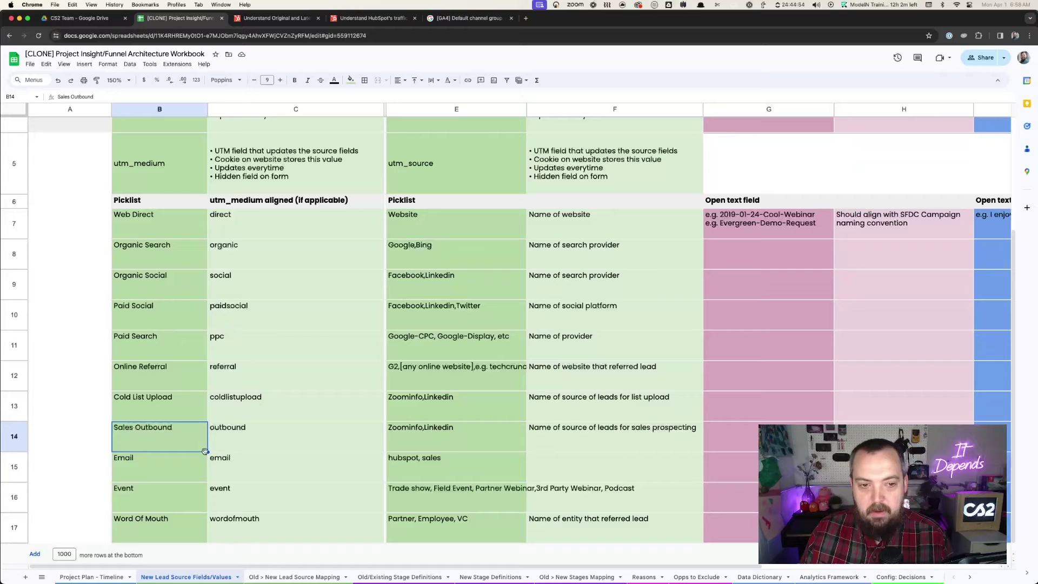
click(226, 473)
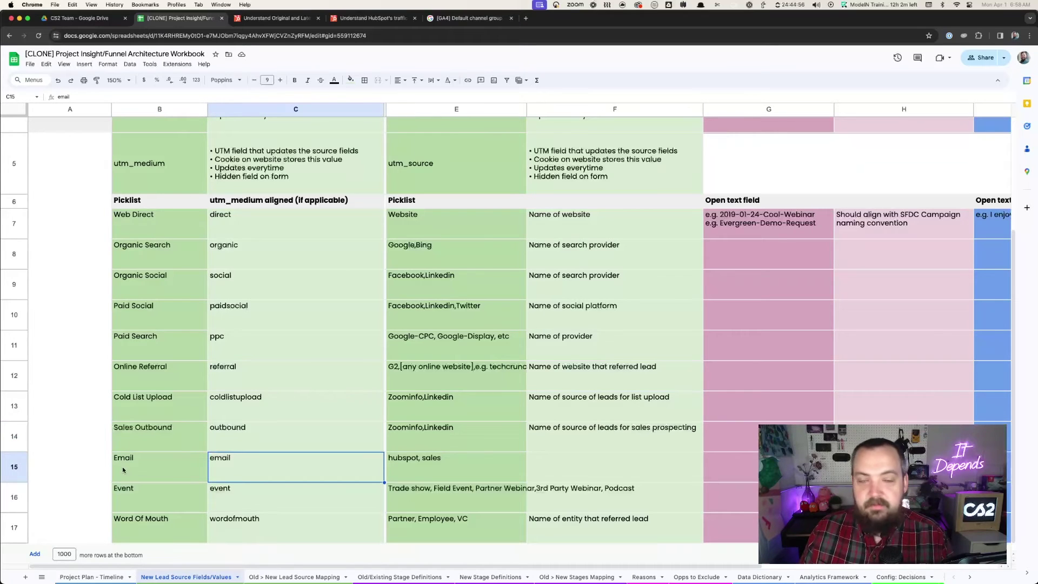
click(241, 496)
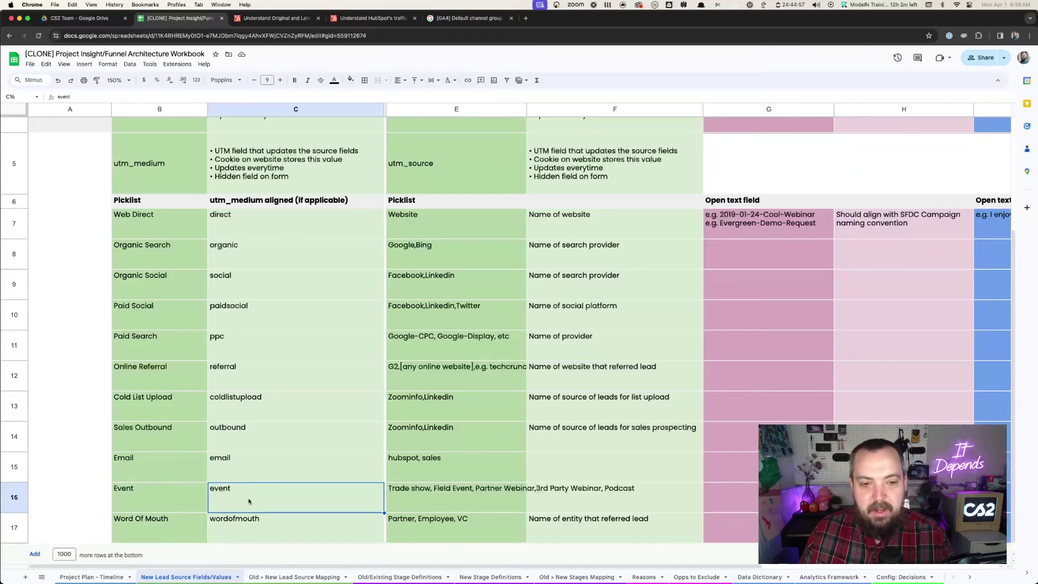
click(157, 508)
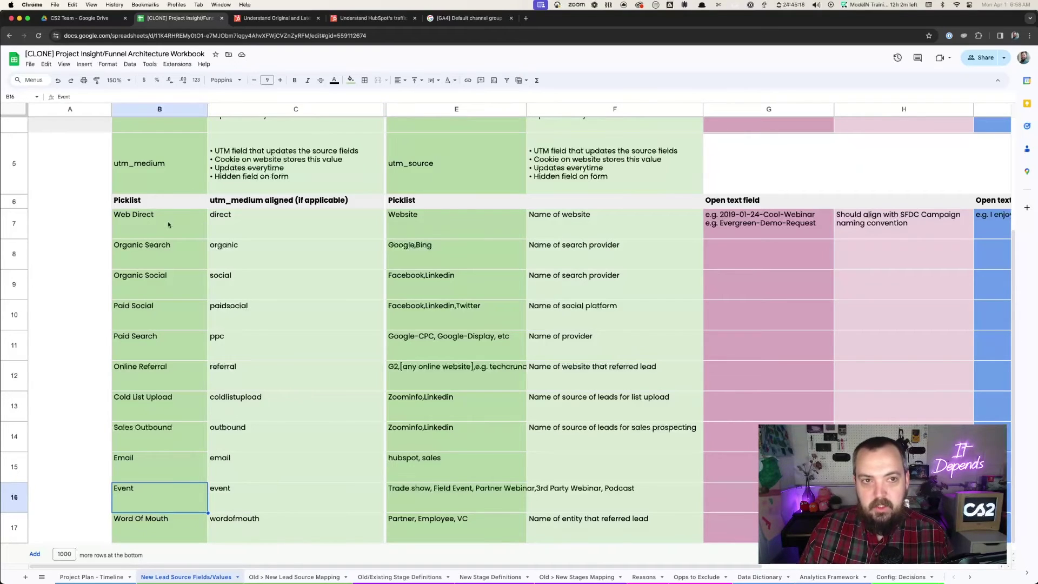
drag(167, 234, 176, 520)
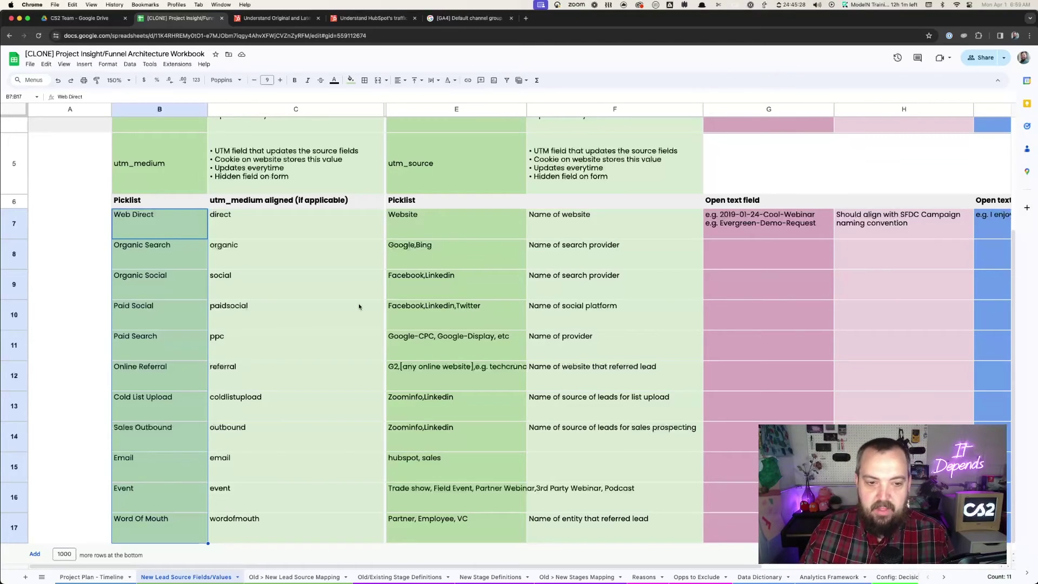
Review the Event source entry, the Lead Source Detail field and the Google,Bing detail value
click(160, 504)
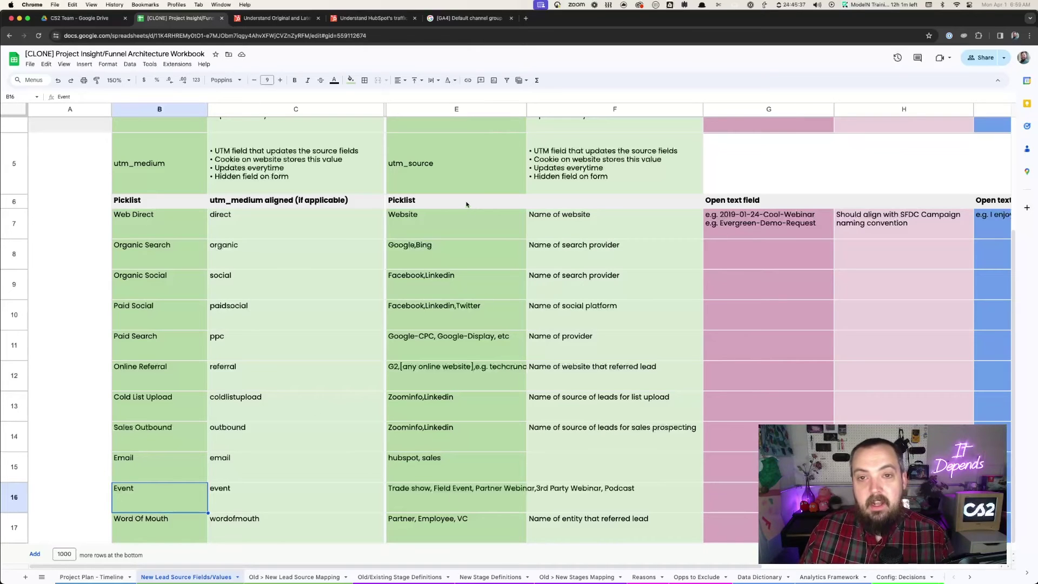
scroll(458, 222, up, 5)
click(459, 185)
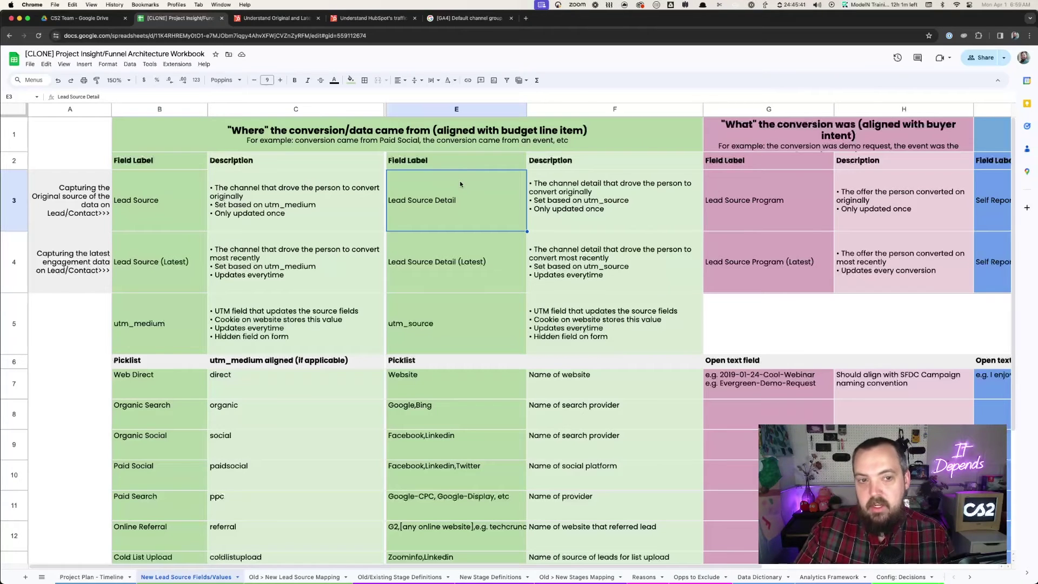
scroll(277, 492, down, 3)
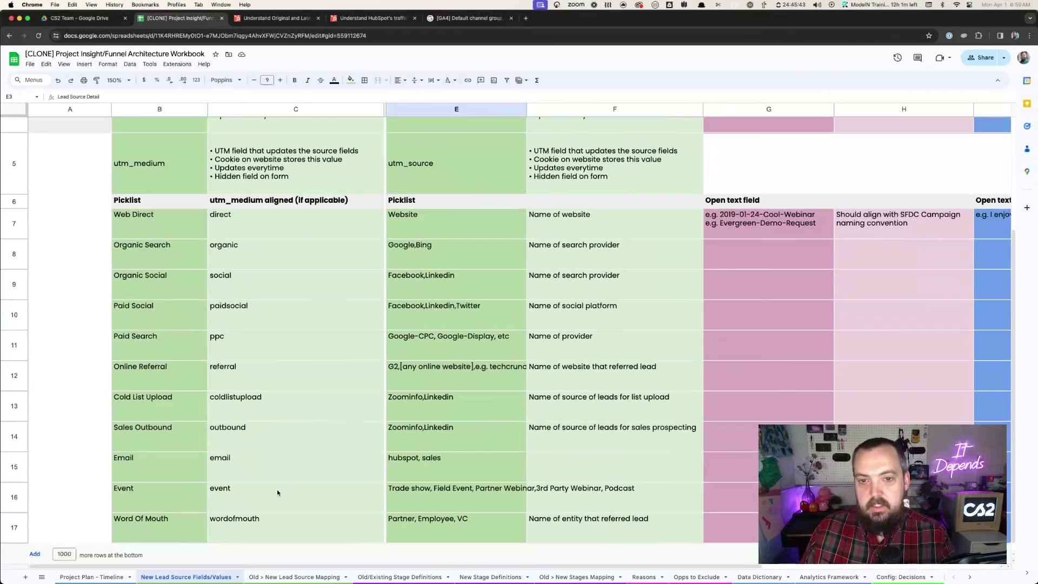
click(427, 259)
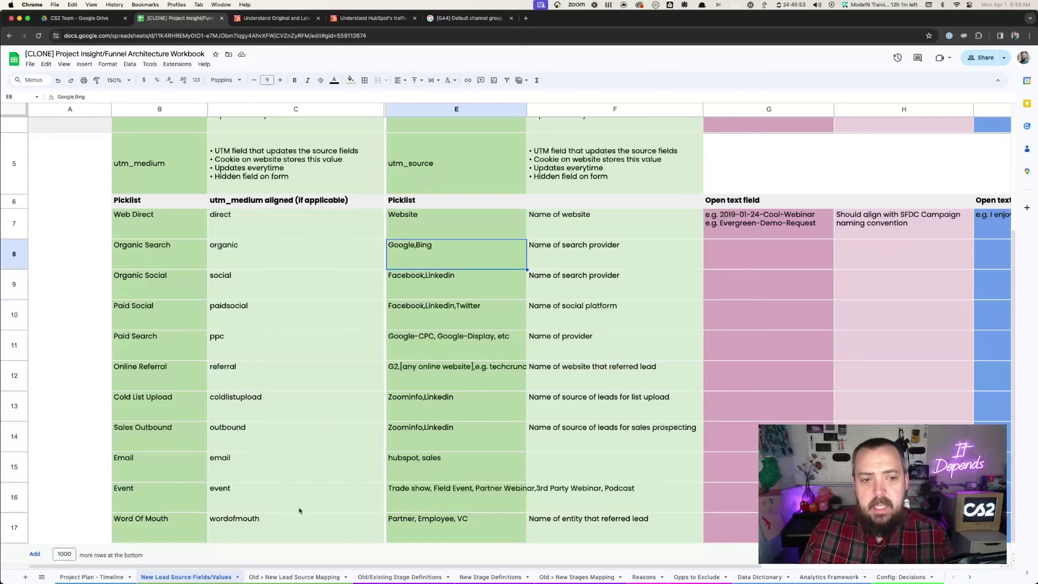
Read the full Event and hubspot, sales detail values, then select Lead Source values from Web Direct down
click(154, 501)
double_click(400, 500)
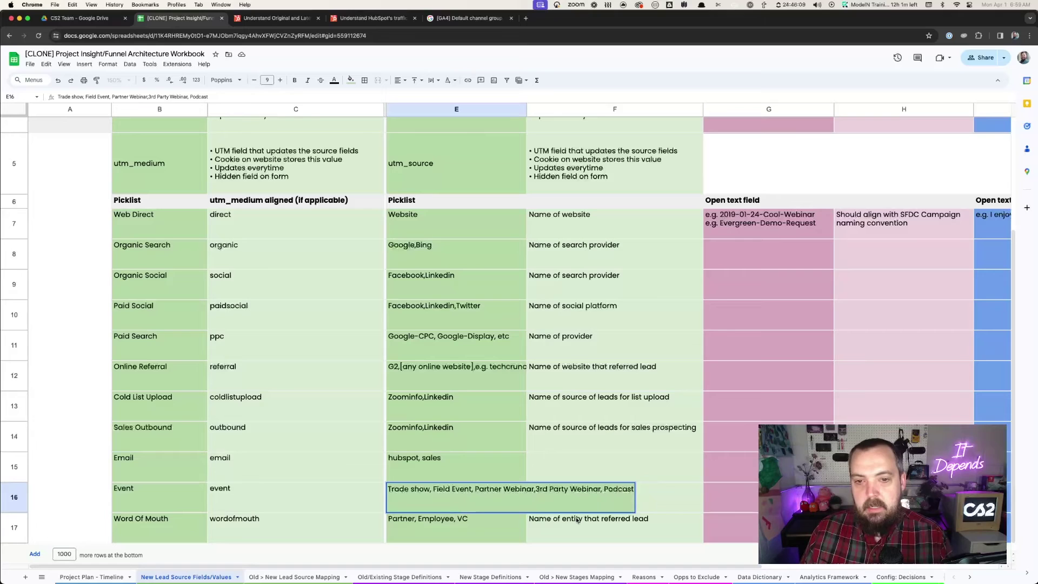
click(420, 470)
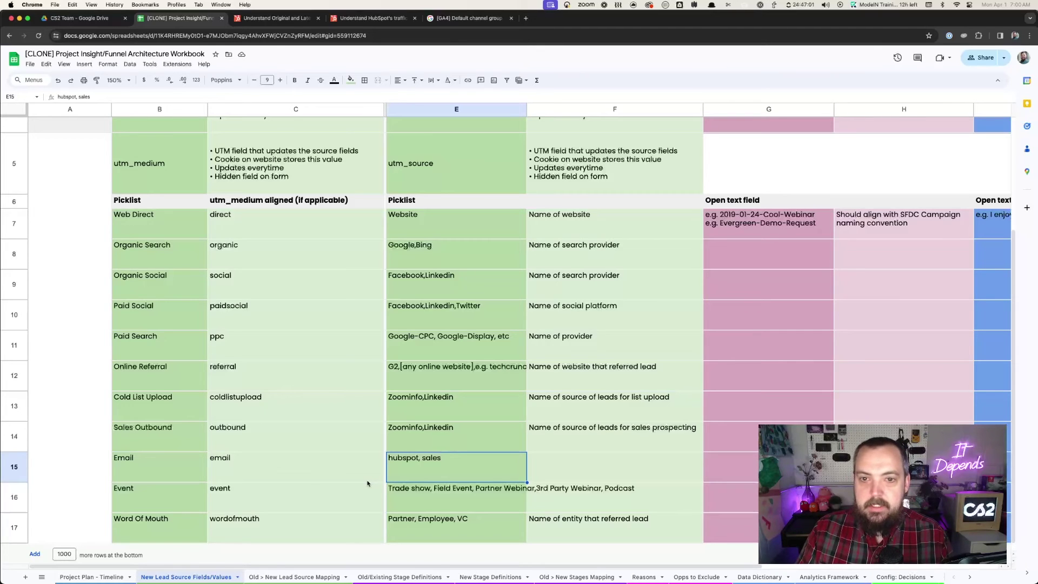
click(481, 501)
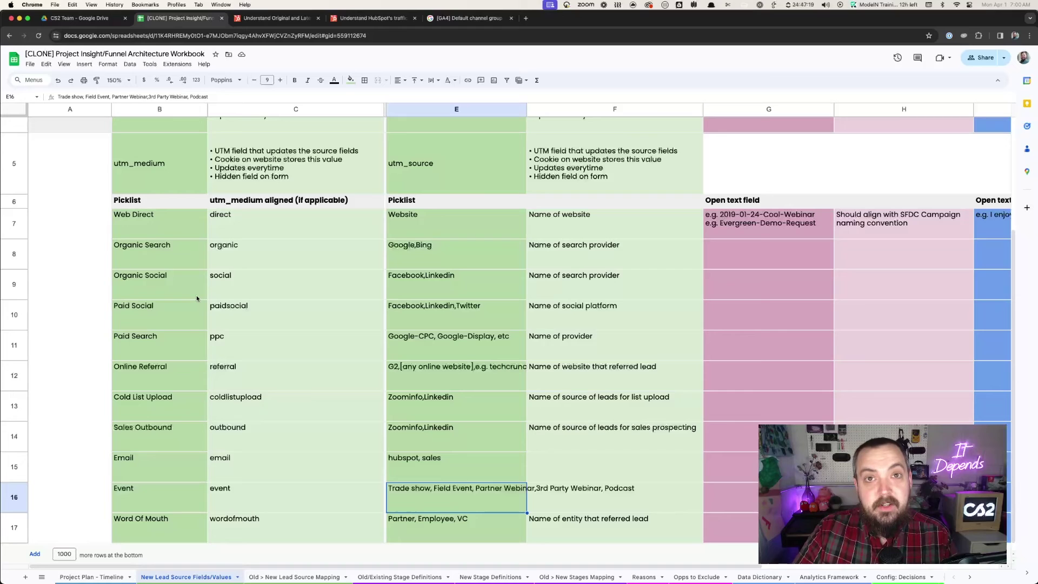
drag(188, 226, 180, 413)
Select the Lead Source Program label in G3 and scroll right to the self-reported section
scroll(554, 350, up, 3)
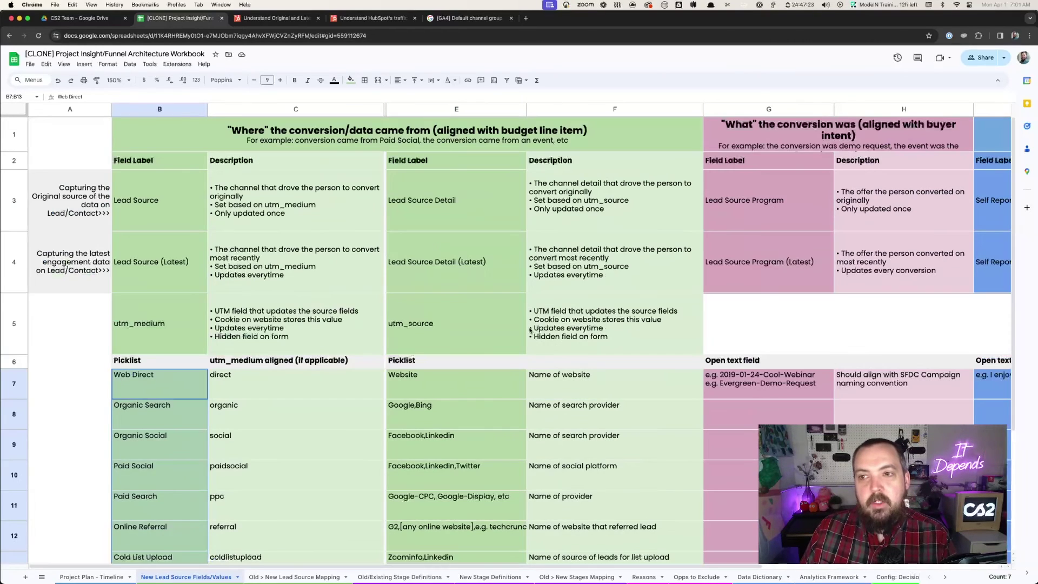
click(800, 214)
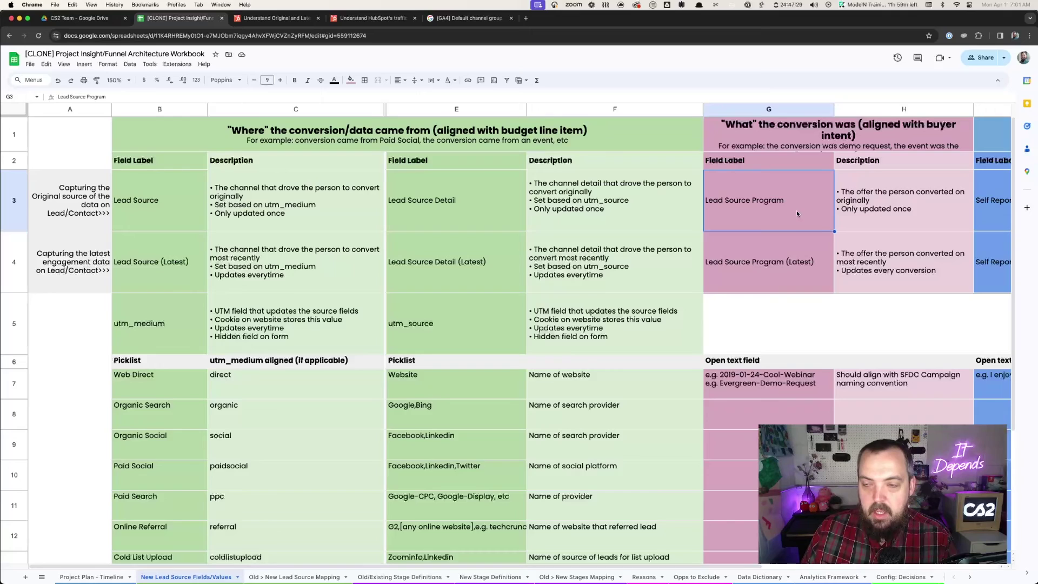
scroll(796, 210, right, 6)
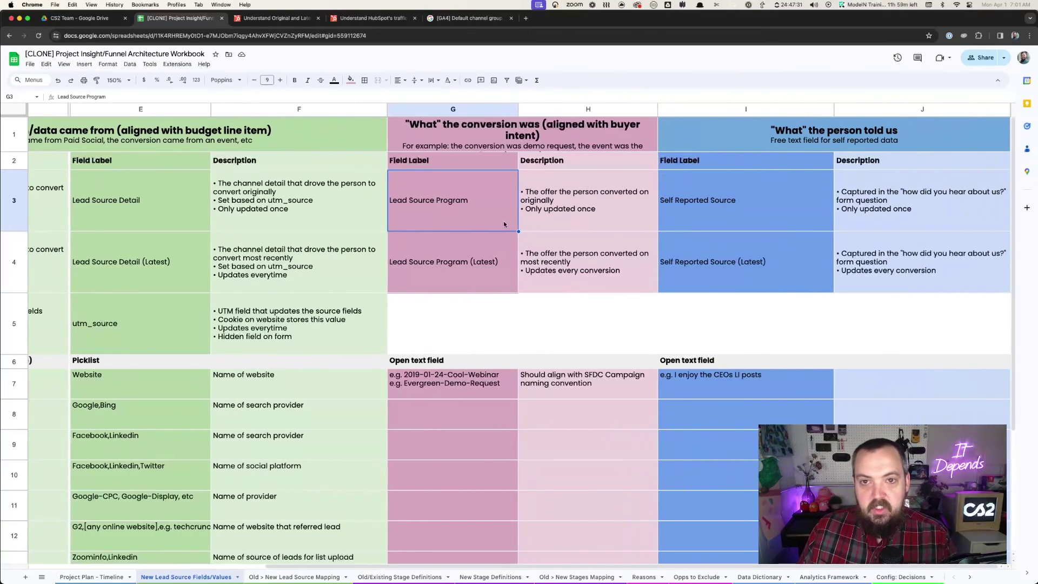
scroll(467, 313, down, 3)
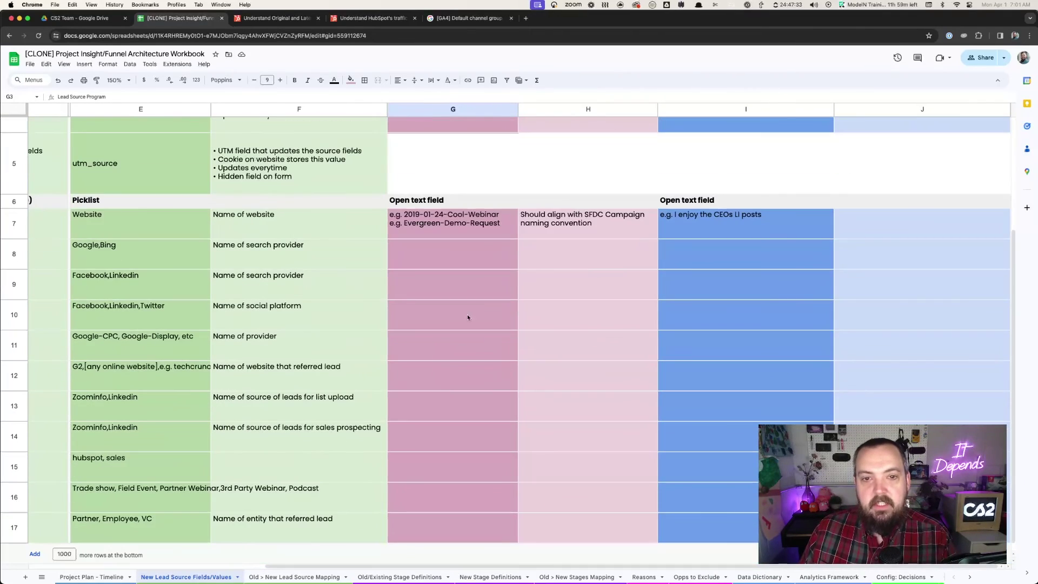
scroll(470, 302, up, 3)
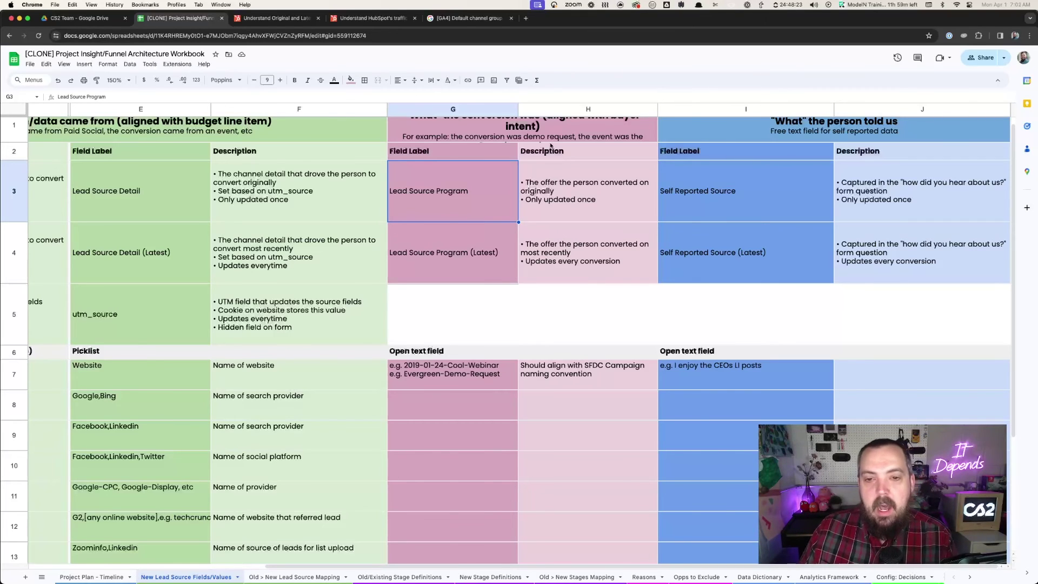
scroll(486, 216, left, 6)
scroll(356, 343, down, 5)
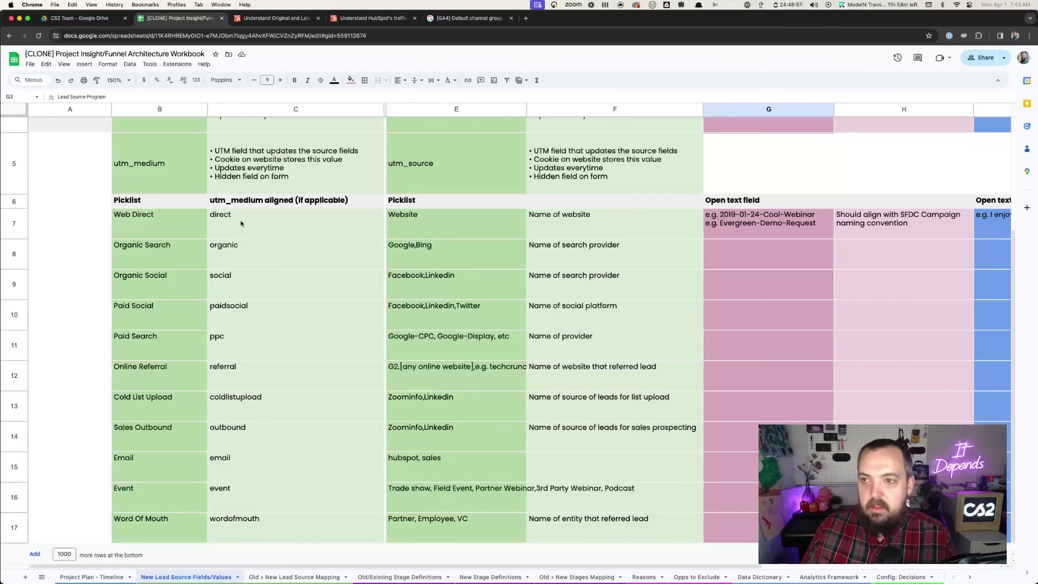
scroll(492, 270, right, 5)
scroll(491, 269, right, 2)
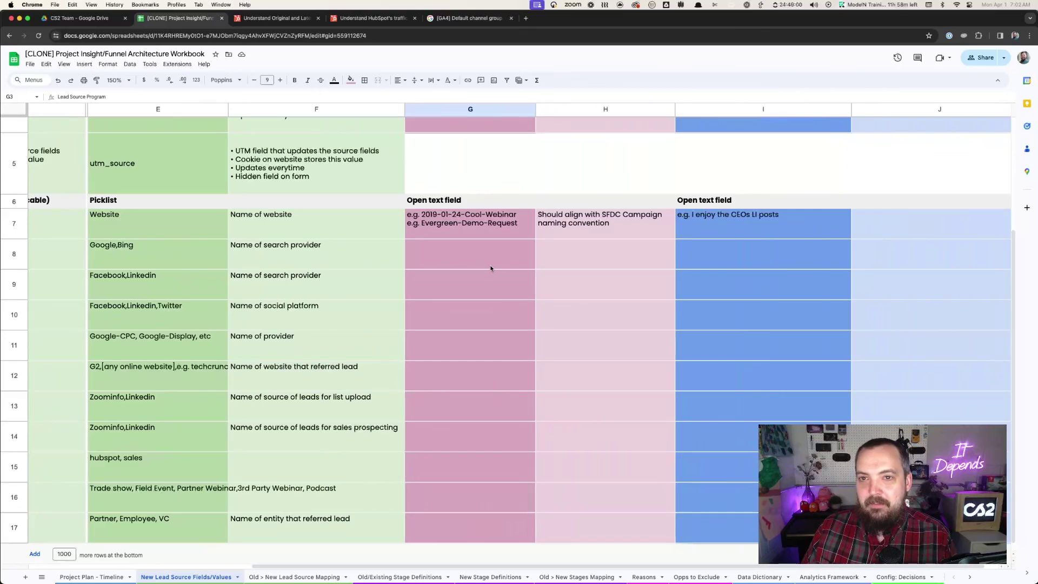
scroll(492, 269, up, 5)
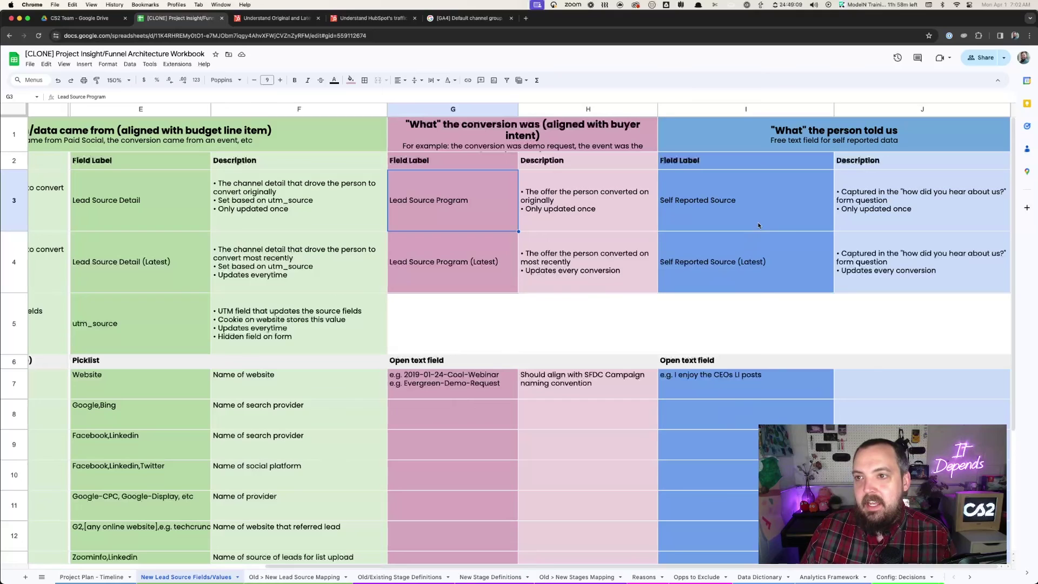
Select both Self Reported Source labels and the three section headers Where, What and What the person told us
drag(759, 225, 752, 267)
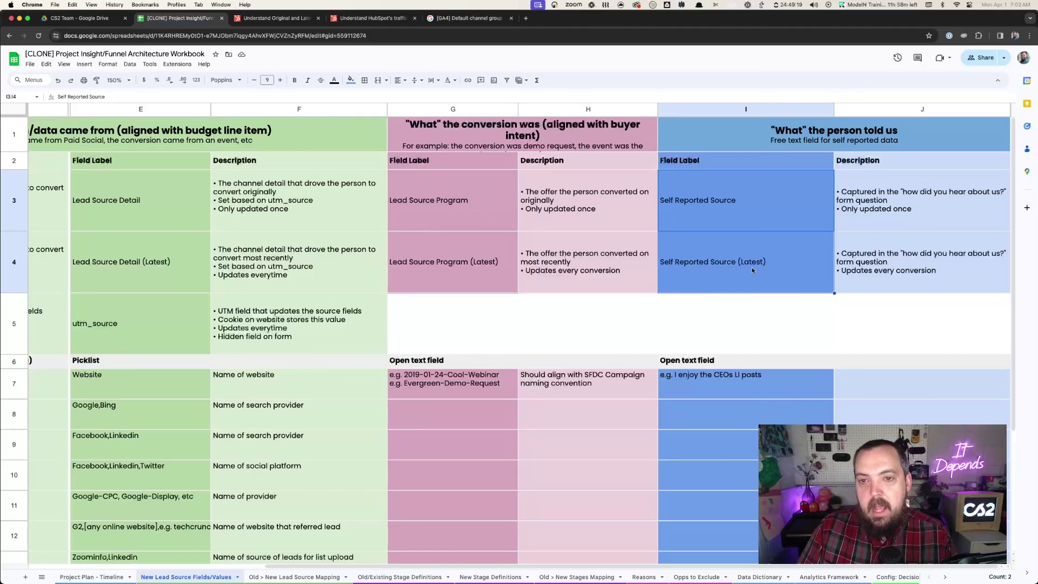
scroll(554, 410, left, 6)
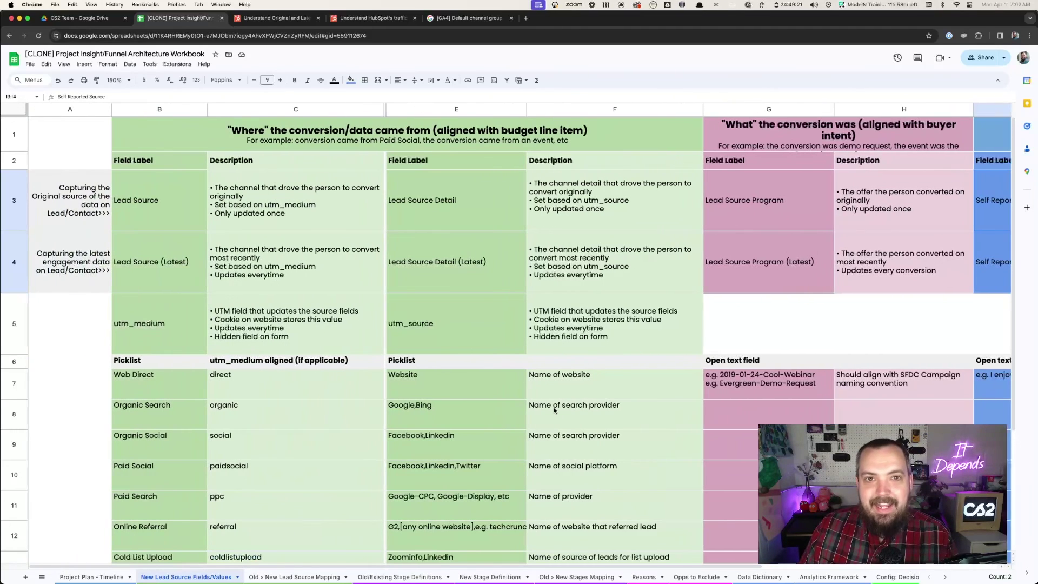
click(335, 143)
scroll(557, 194, right, 10)
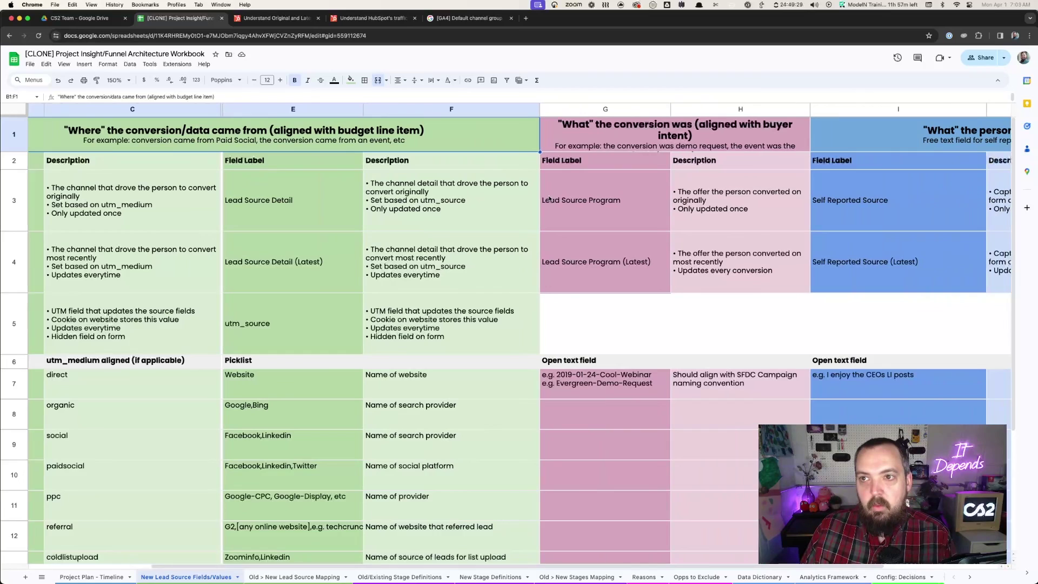
click(531, 135)
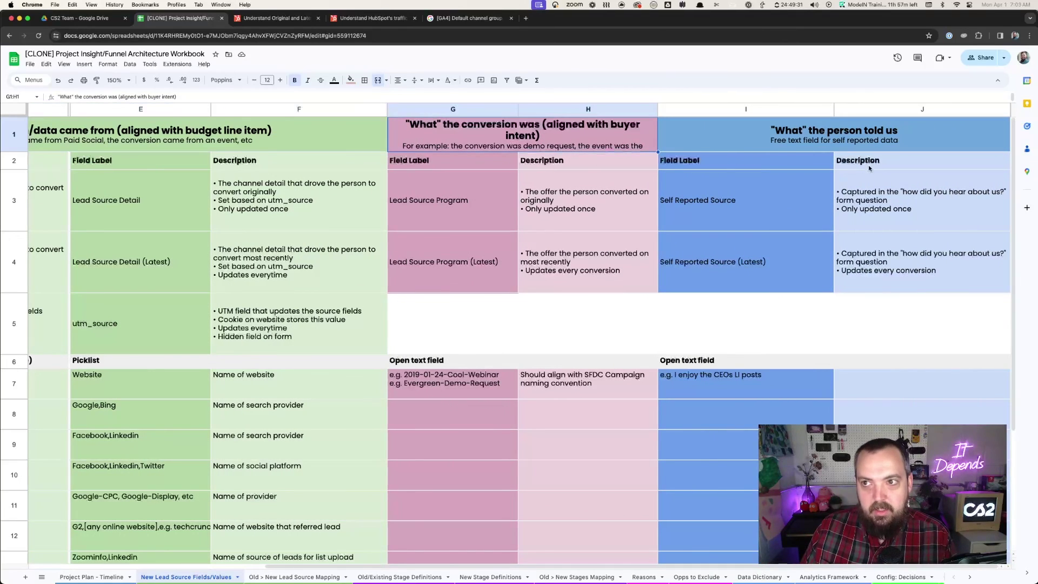
click(862, 141)
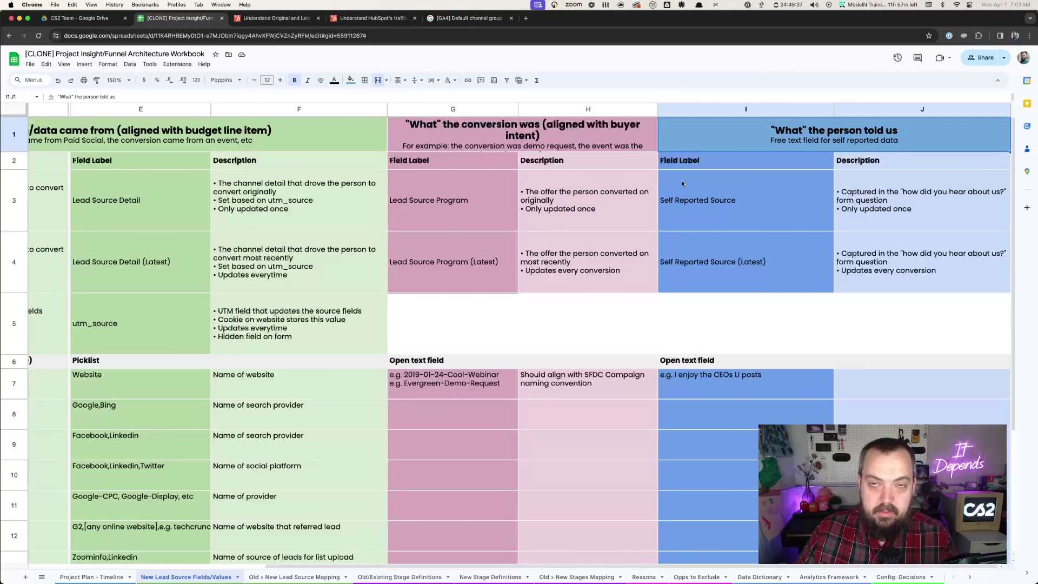
Scroll back left and down to the Lead Source and Lead Source Detail columns
scroll(440, 232, left, 5)
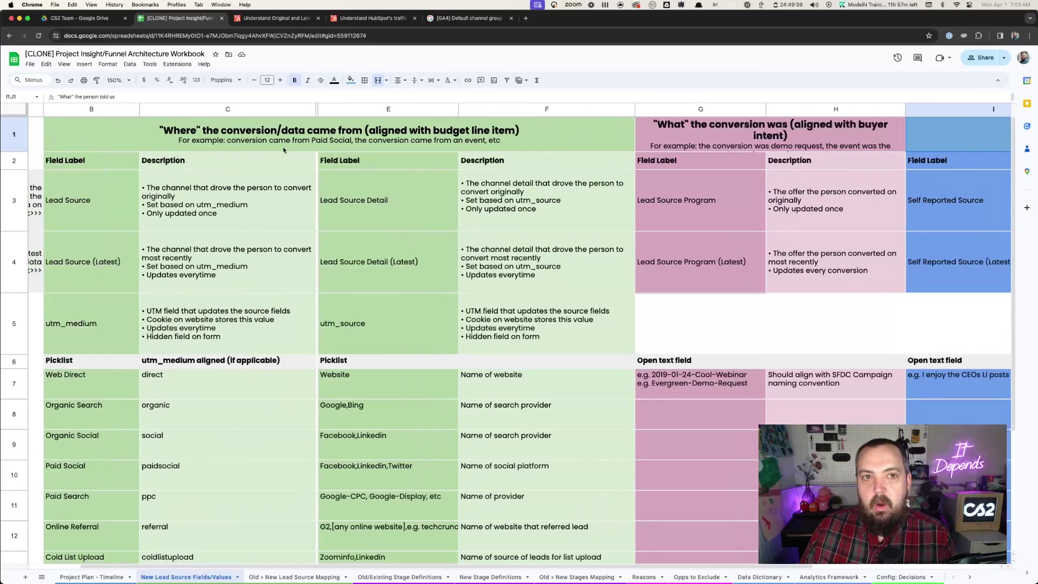
scroll(283, 147, down, 3)
scroll(257, 230, down, 2)
scroll(381, 188, up, 4)
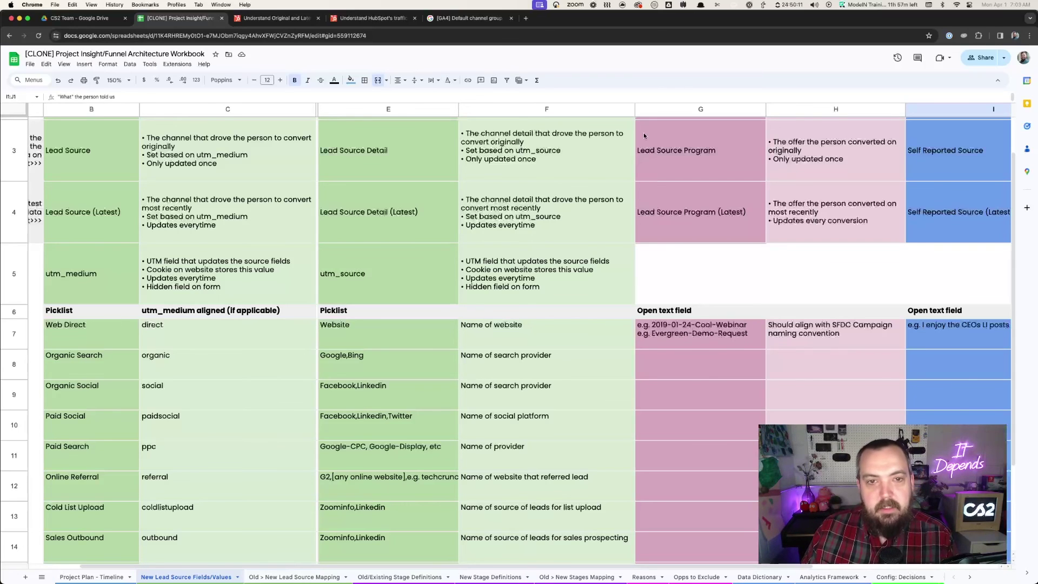
Scroll back to the top-left of the sheet to show the row 3 and row 4 labels
scroll(643, 132, up, 2)
scroll(264, 249, left, 2)
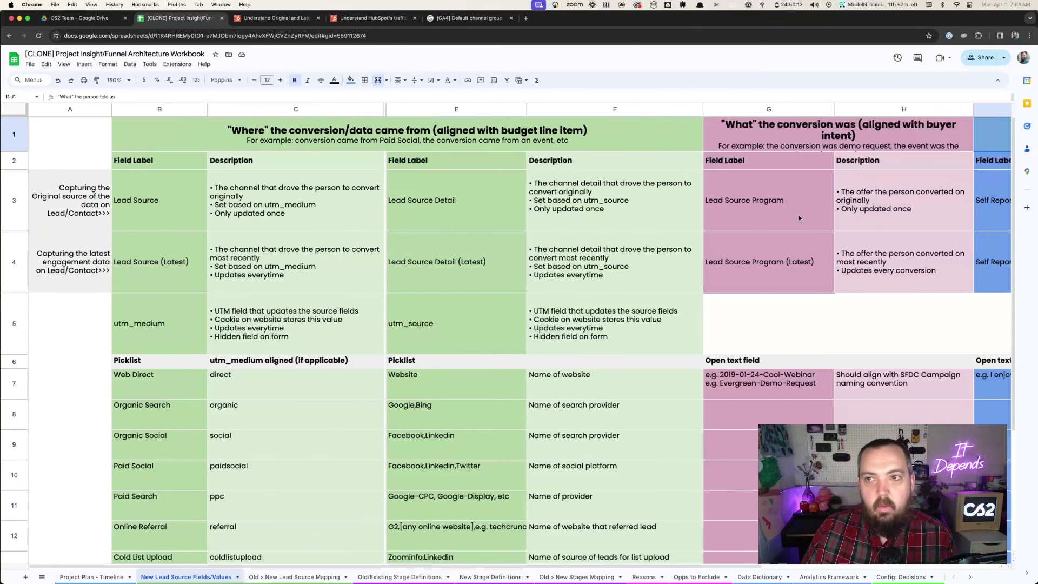
scroll(568, 259, down, 4)
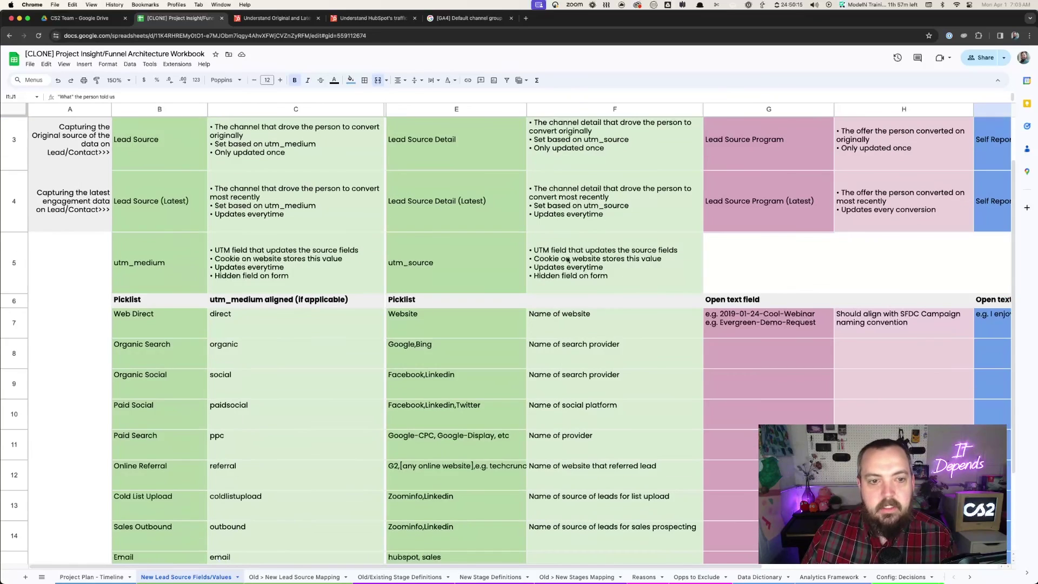
scroll(566, 261, up, 4)
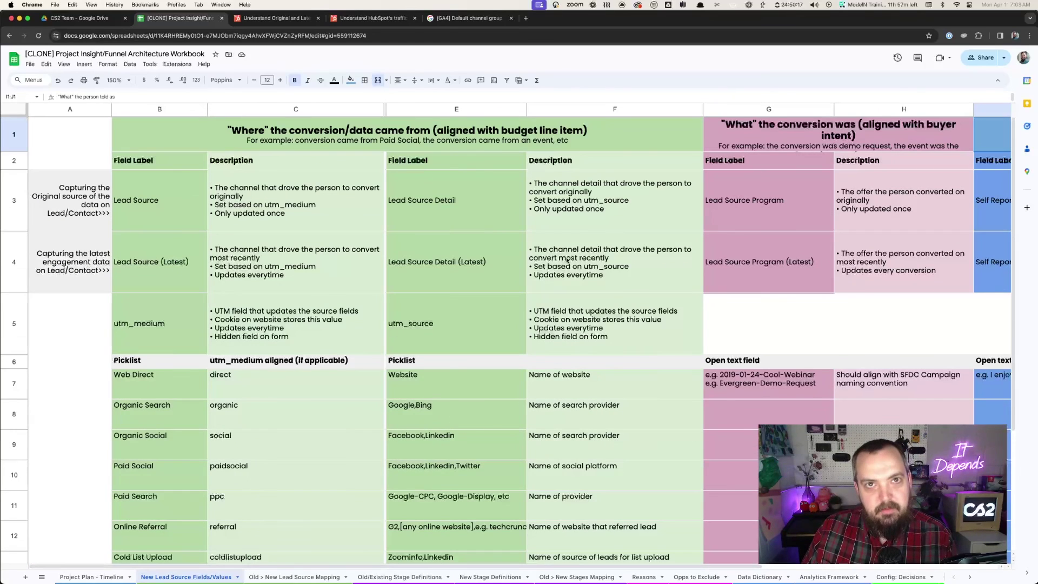